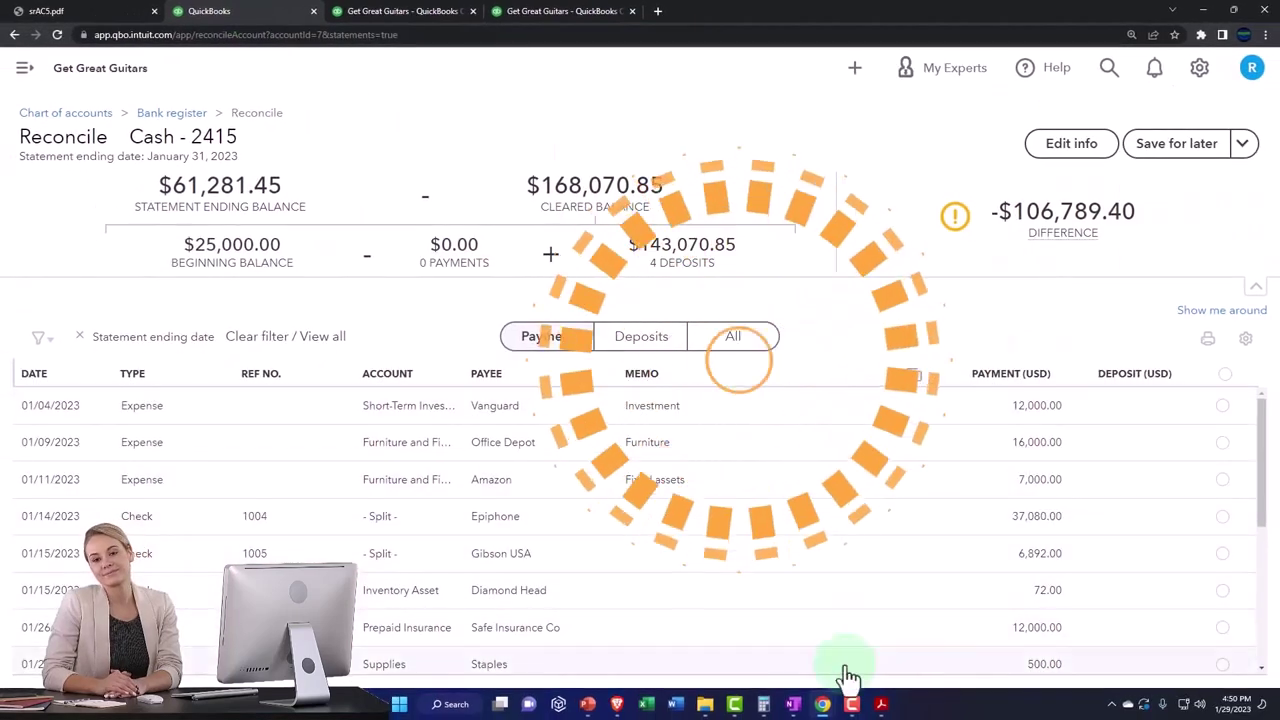
Step: Check the 12,000.00 withdrawal for check 1001 on the bank statement and mark the 01/04/2023 Vanguard payment as cleared in QuickBooks
left_click(880, 704)
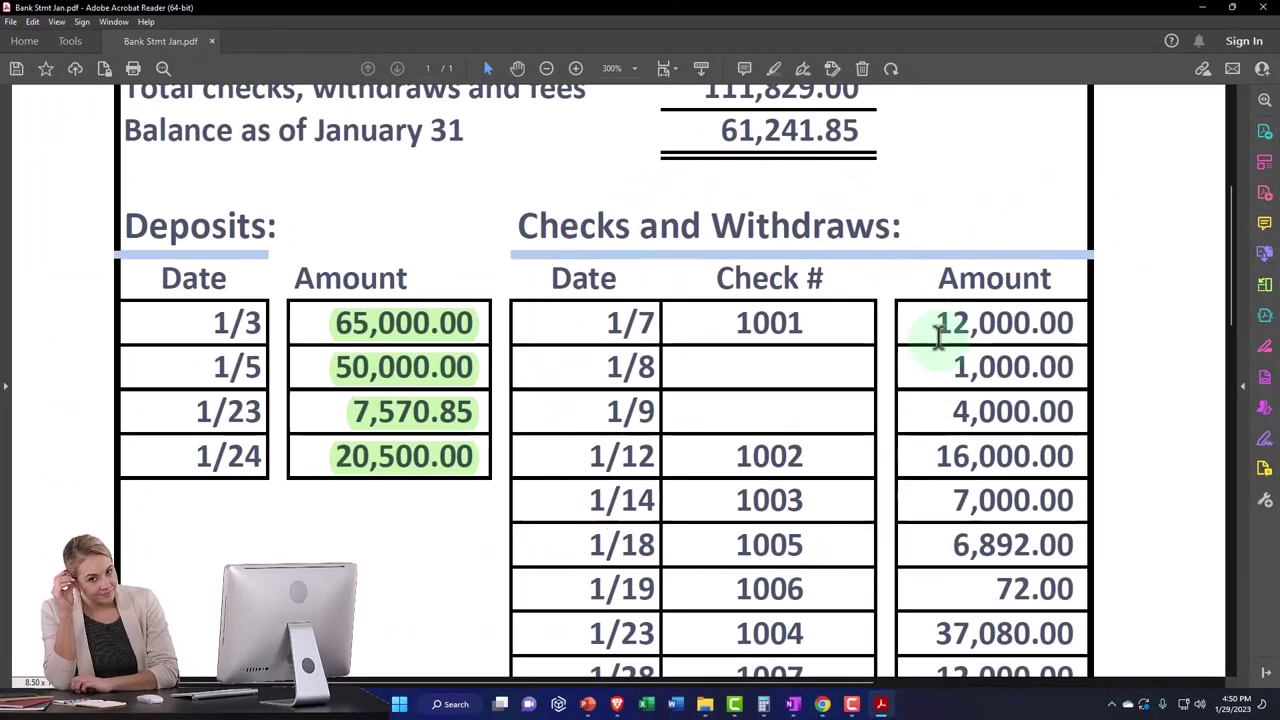
left_click_drag(940, 322, 1075, 320)
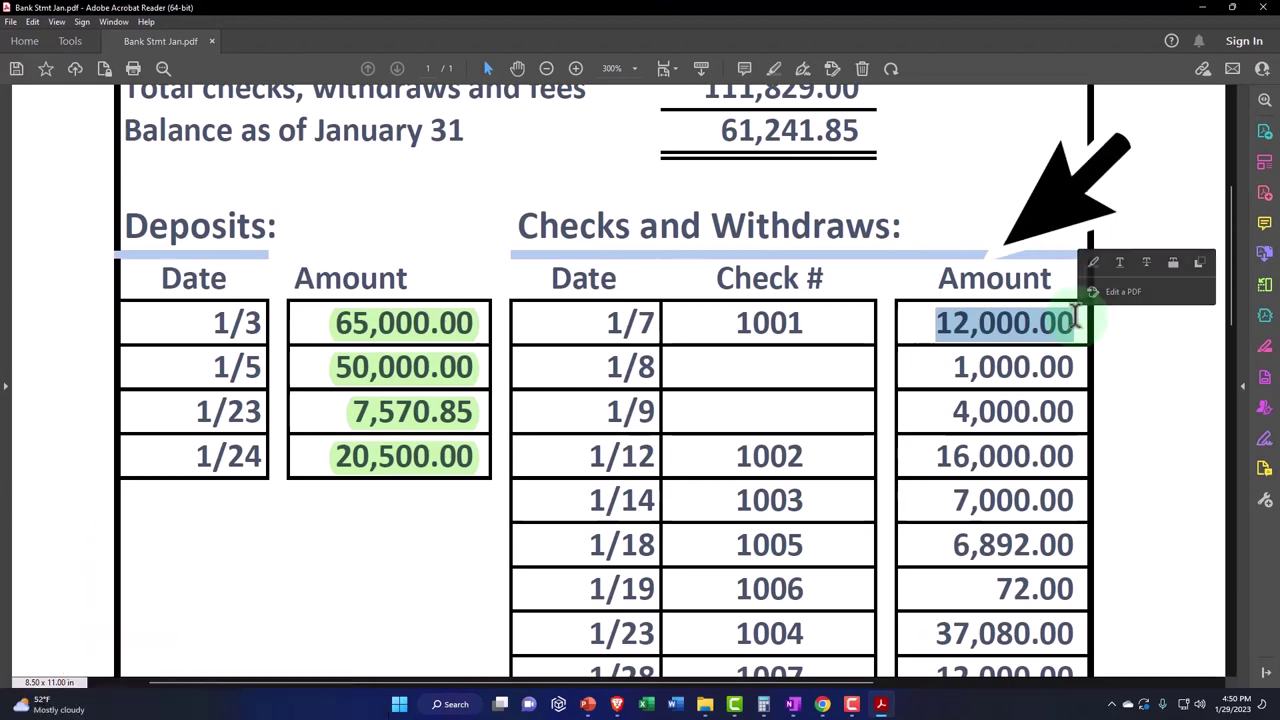
mouse_move(888, 707)
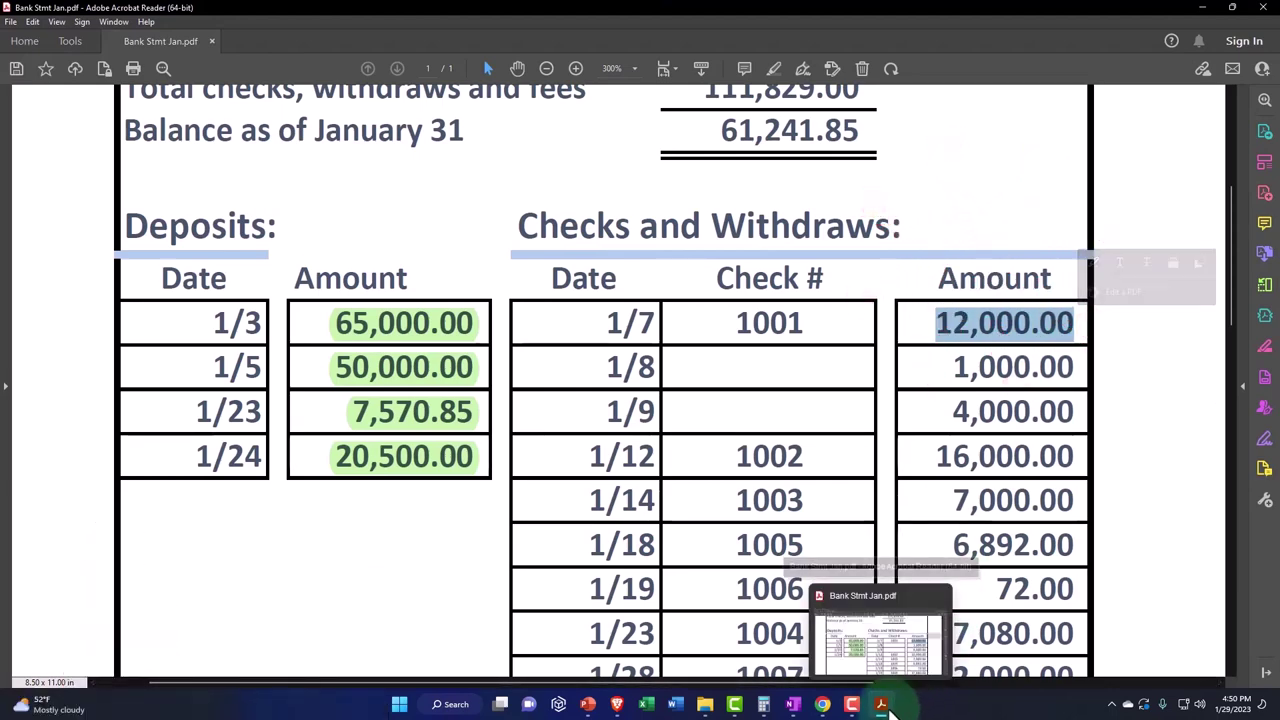
left_click(885, 705)
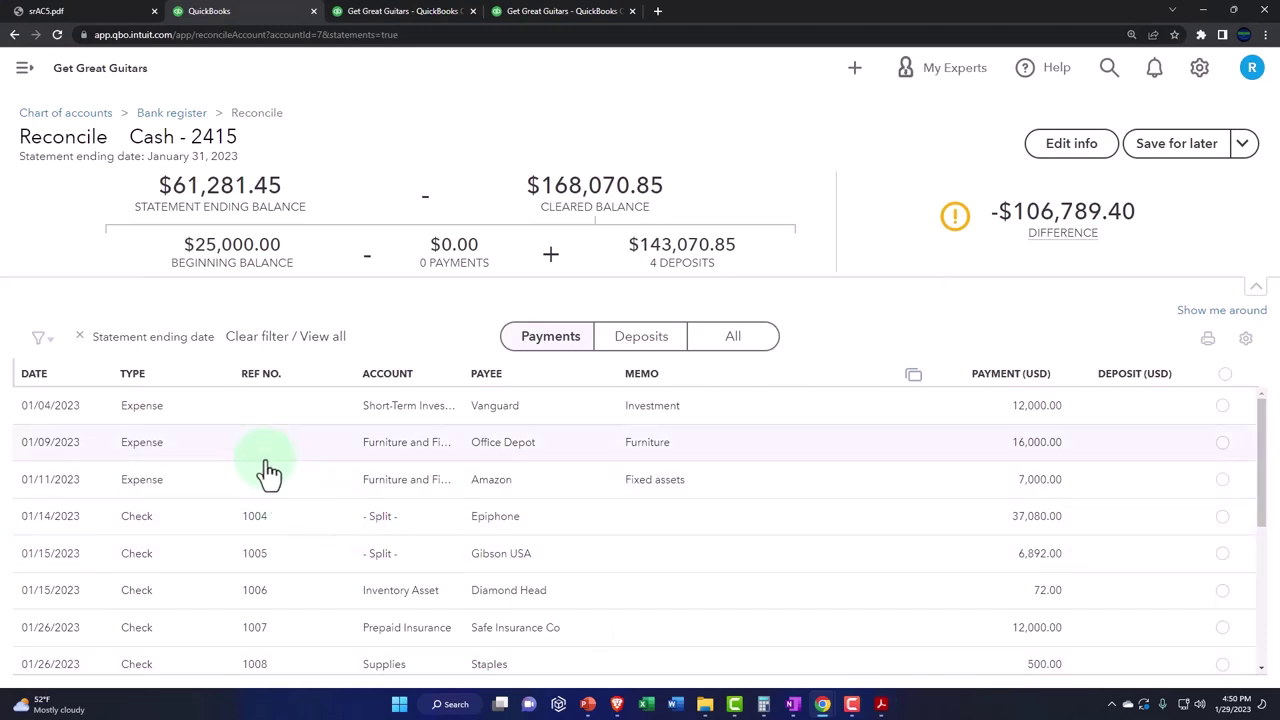
left_click(233, 417)
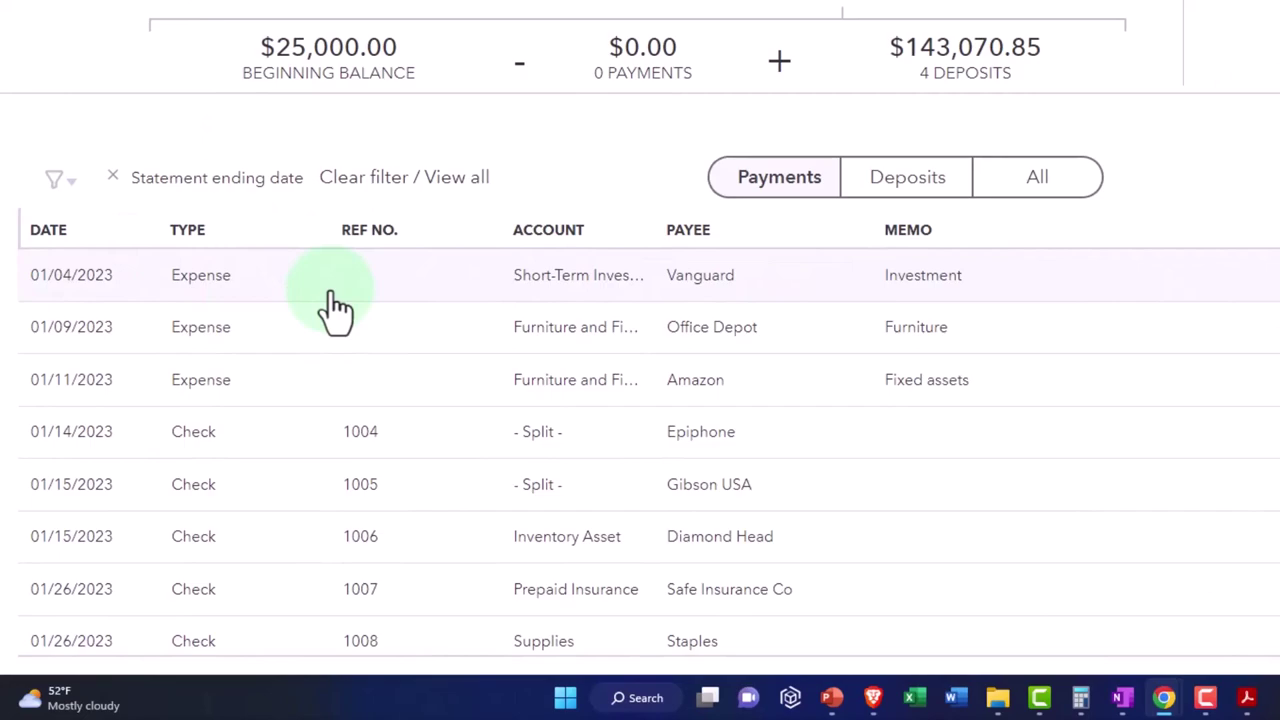
left_click(1246, 697)
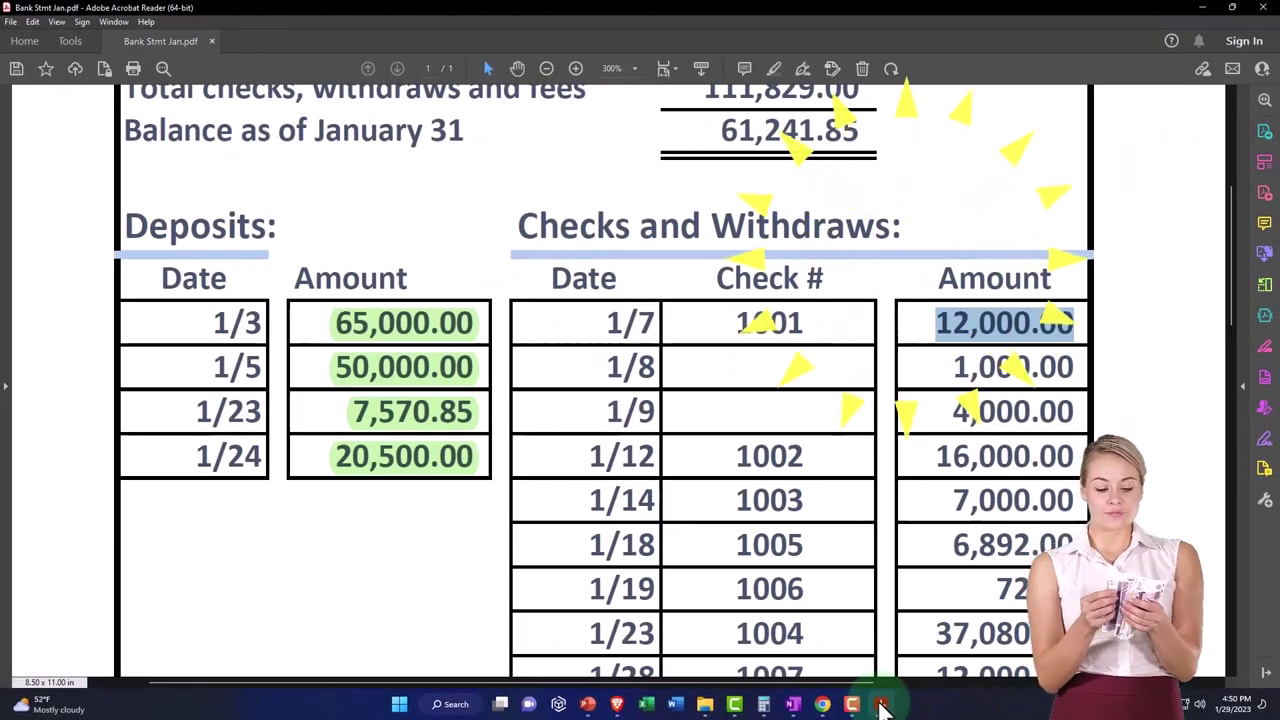
left_click(881, 706)
left_click(178, 418)
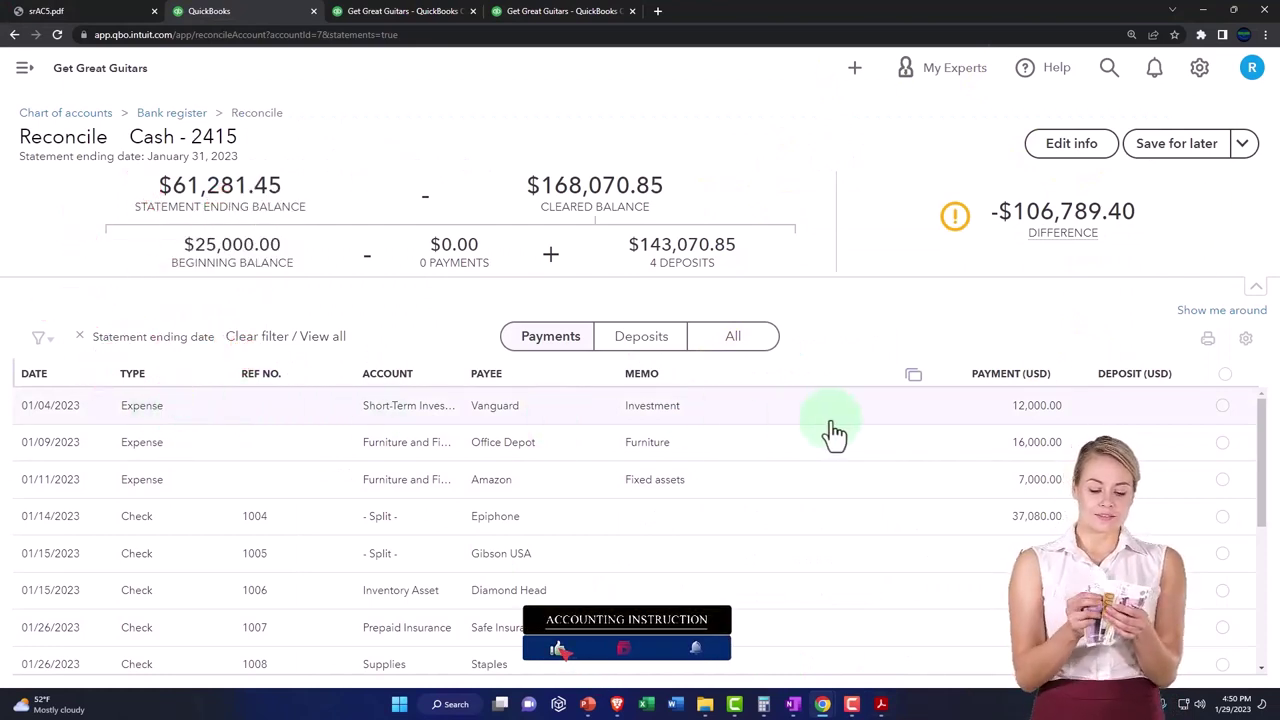
left_click(1222, 407)
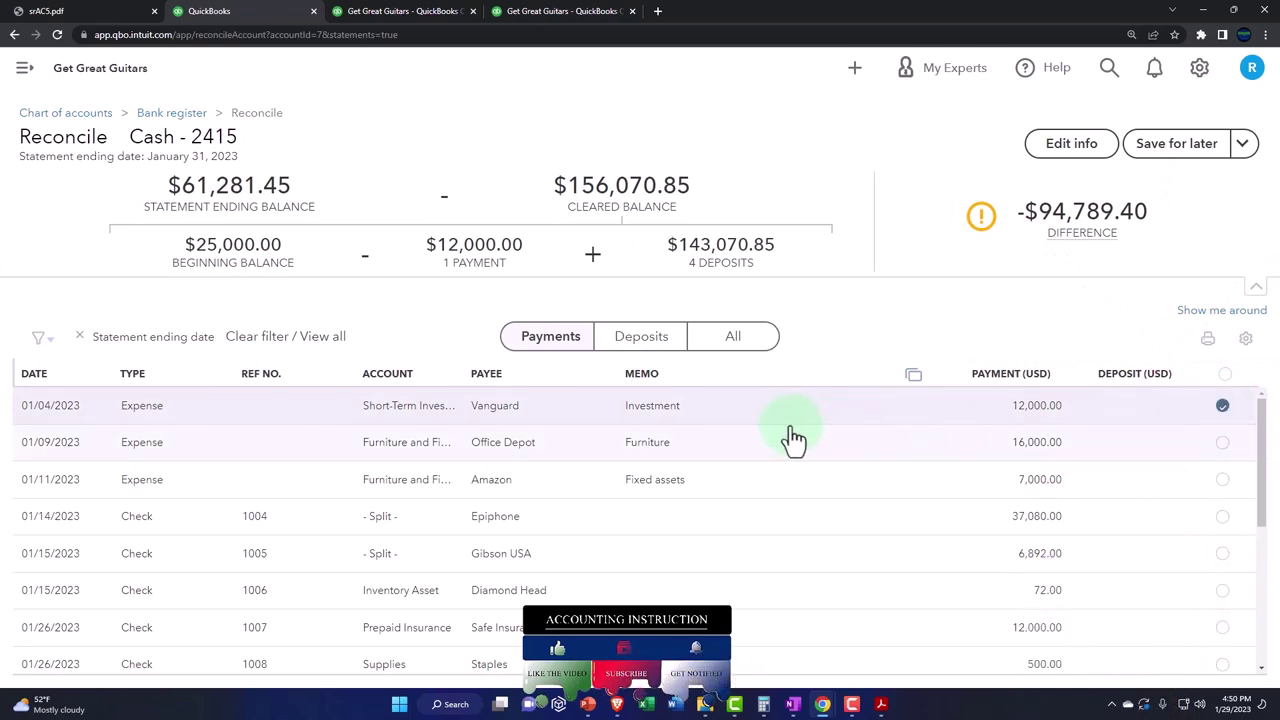
Step: Switch to the bank statement in Acrobat Reader and highlight the 1/7 row for check 1001, including its 12,000.00 amount
left_click(881, 704)
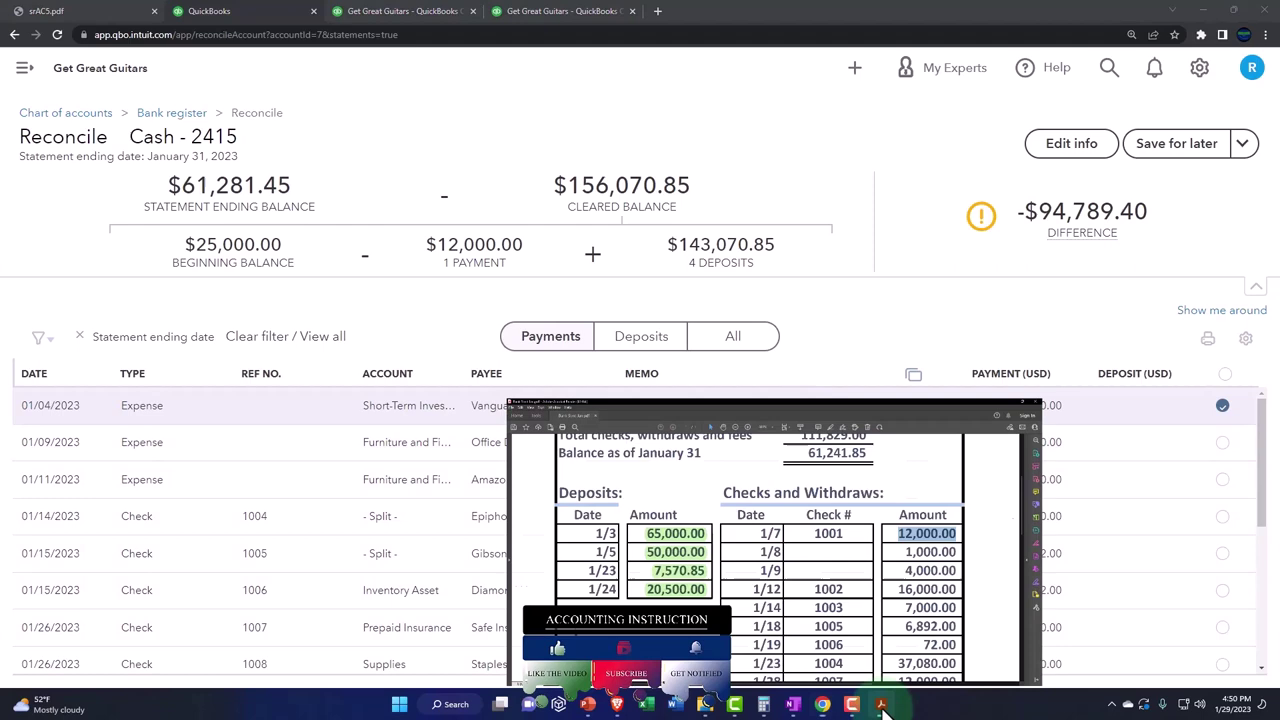
left_click_drag(608, 321, 1073, 321)
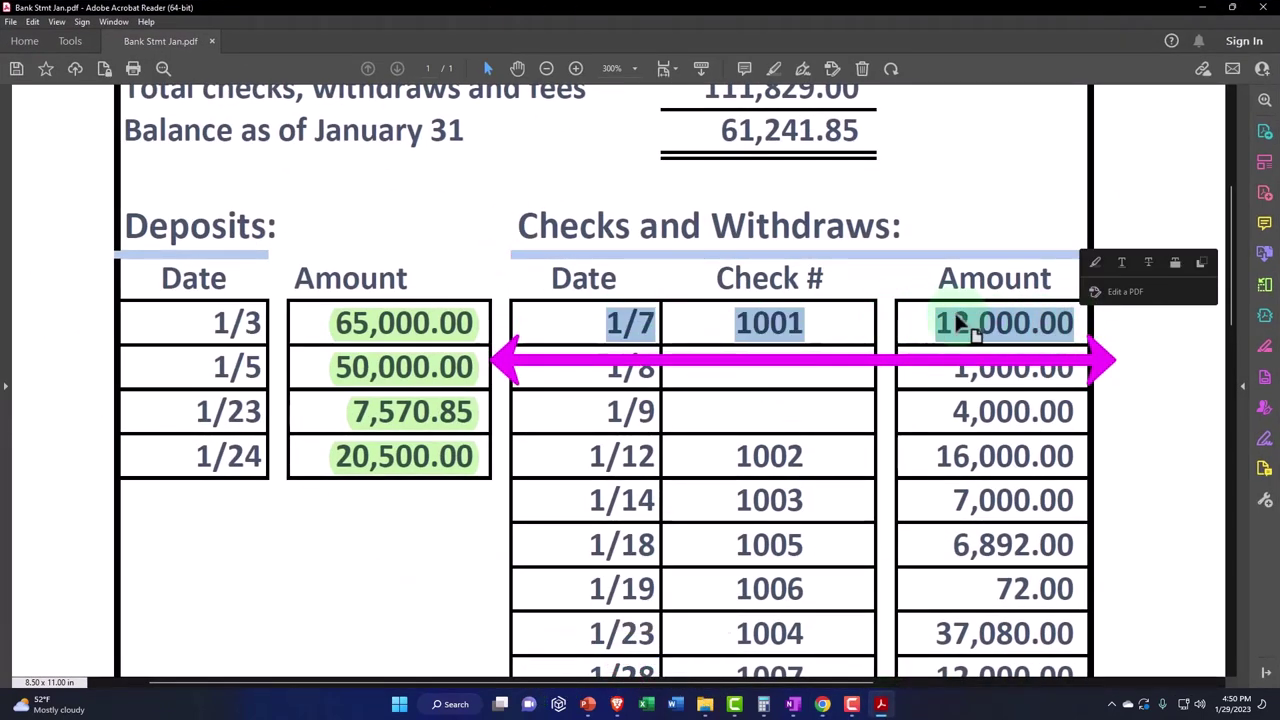
left_click(1095, 263)
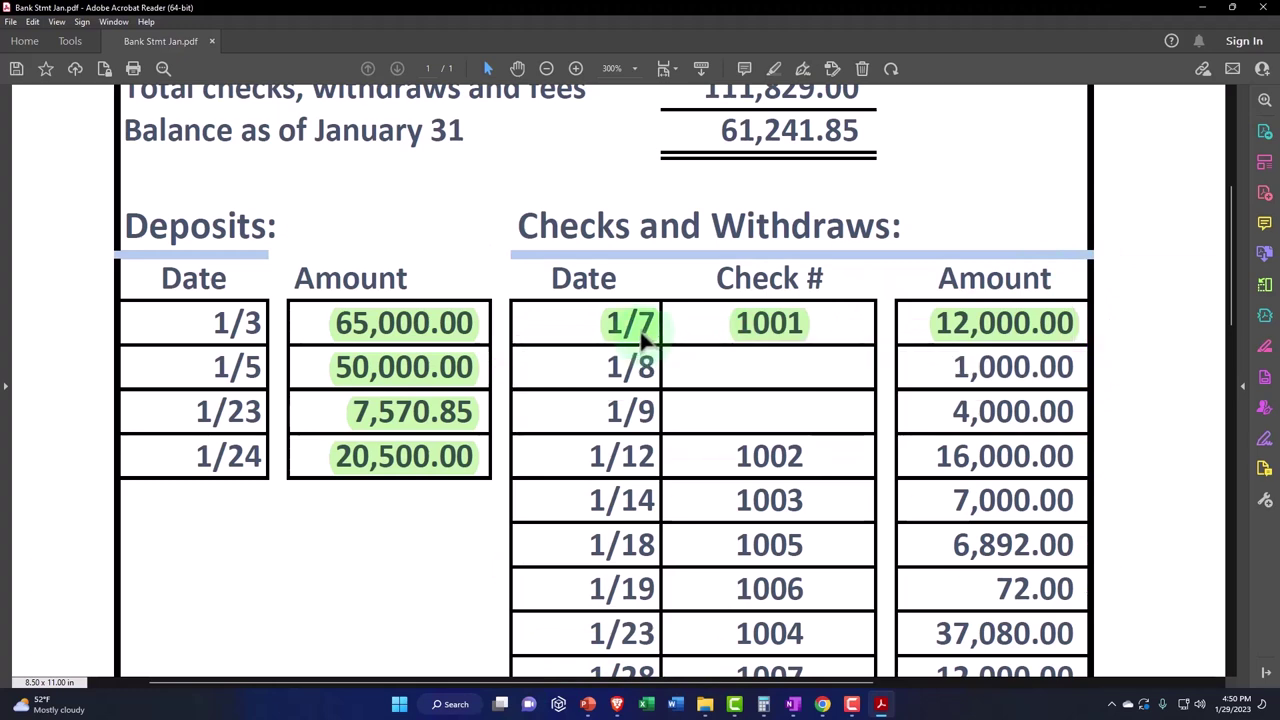
Step: Compare the statement's 1/8 and 1/9 withdrawals and its January 1 balance with the QuickBooks payments list and beginning balance
left_click(822, 704)
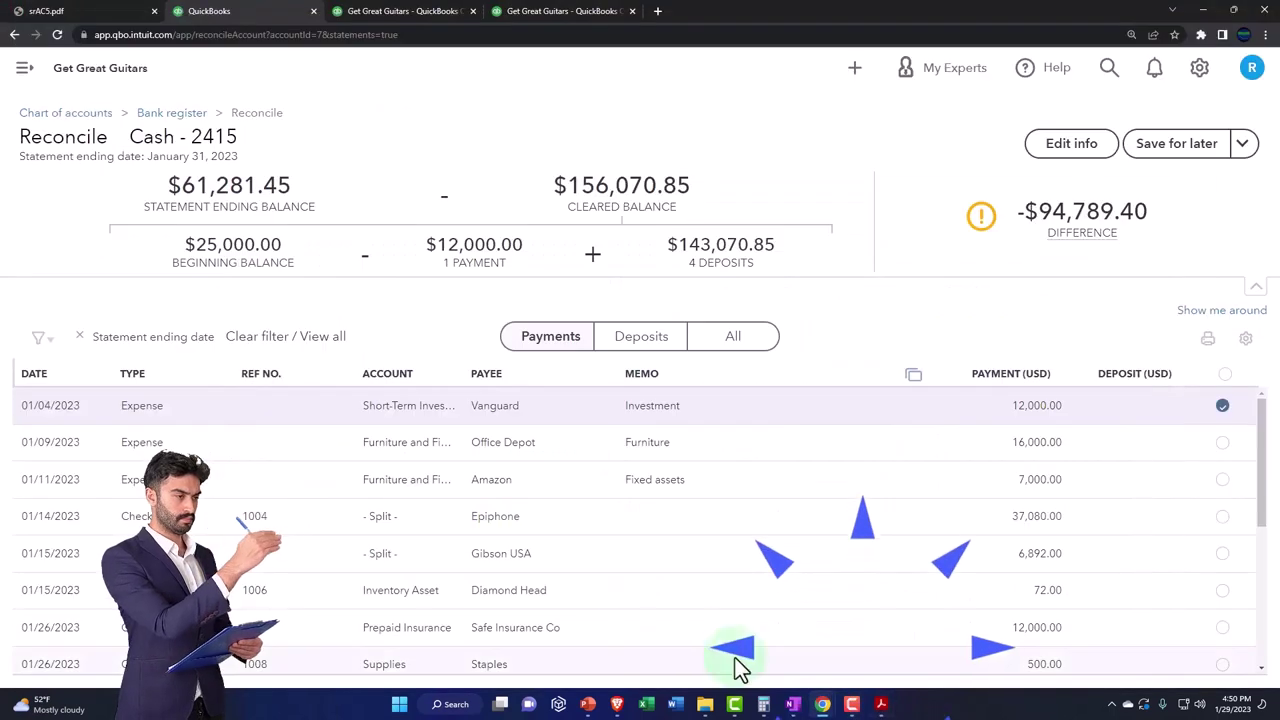
left_click(881, 704)
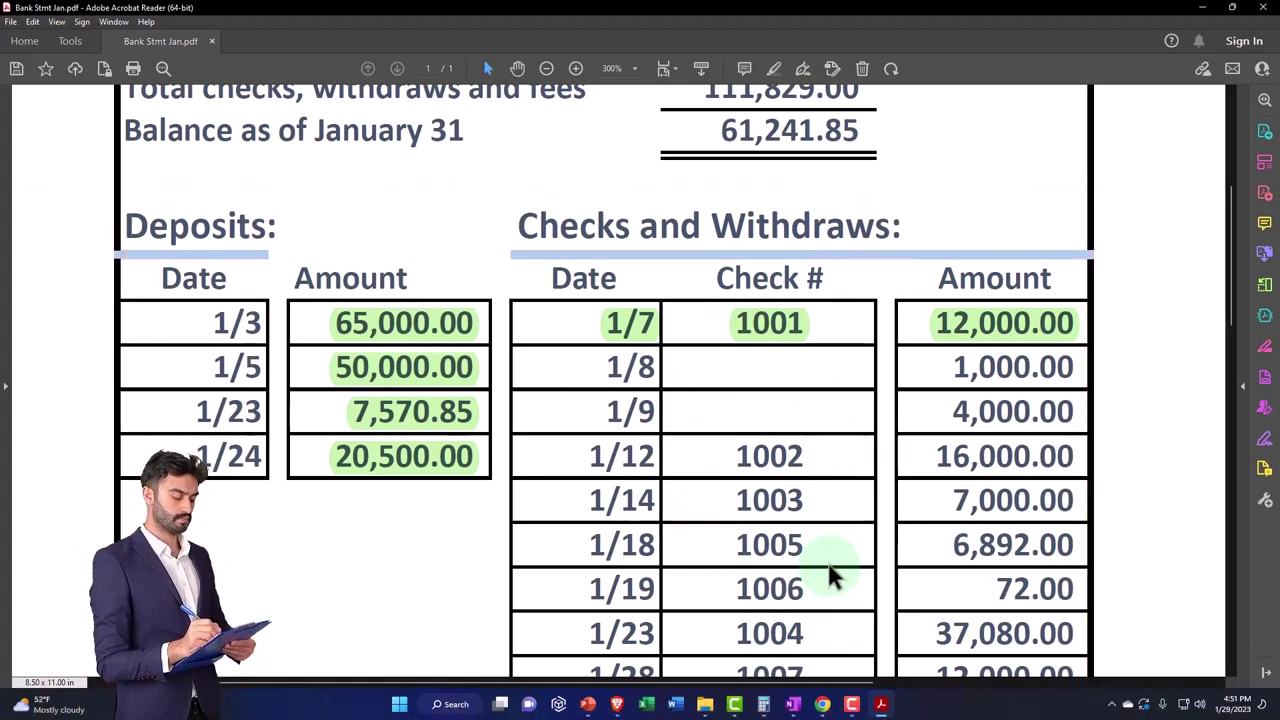
left_click_drag(951, 367, 1057, 393)
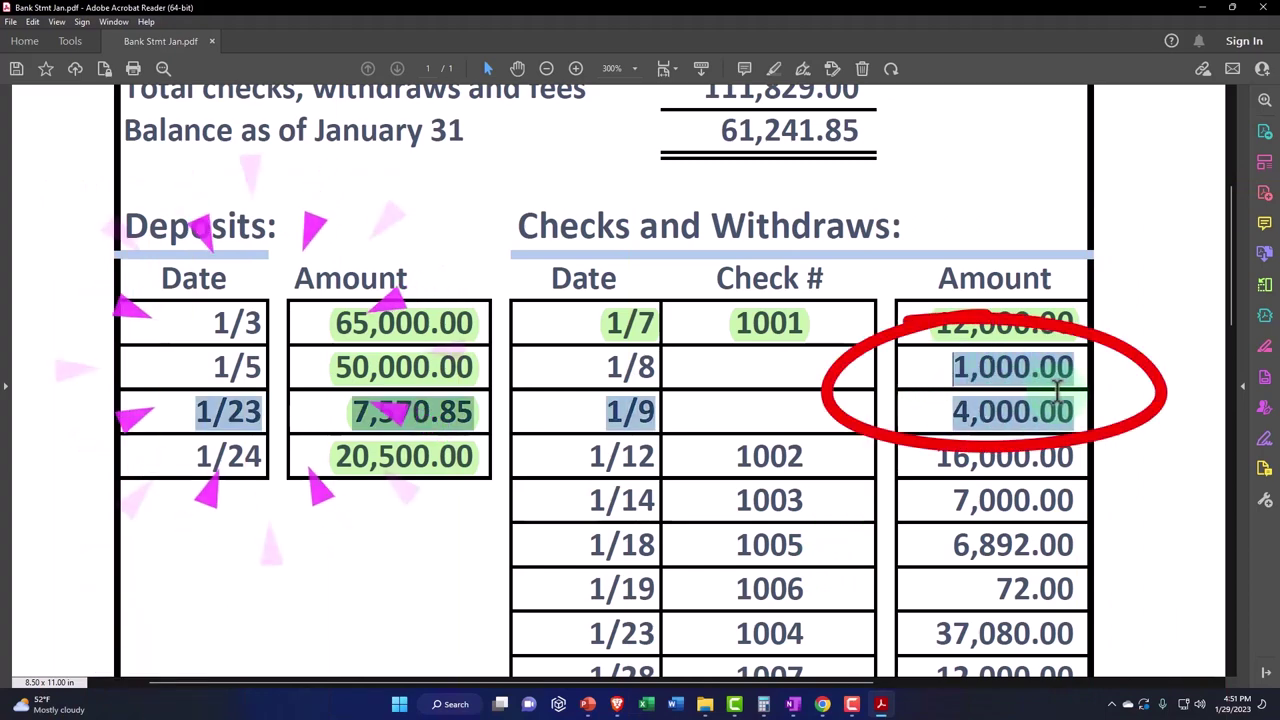
left_click(881, 705)
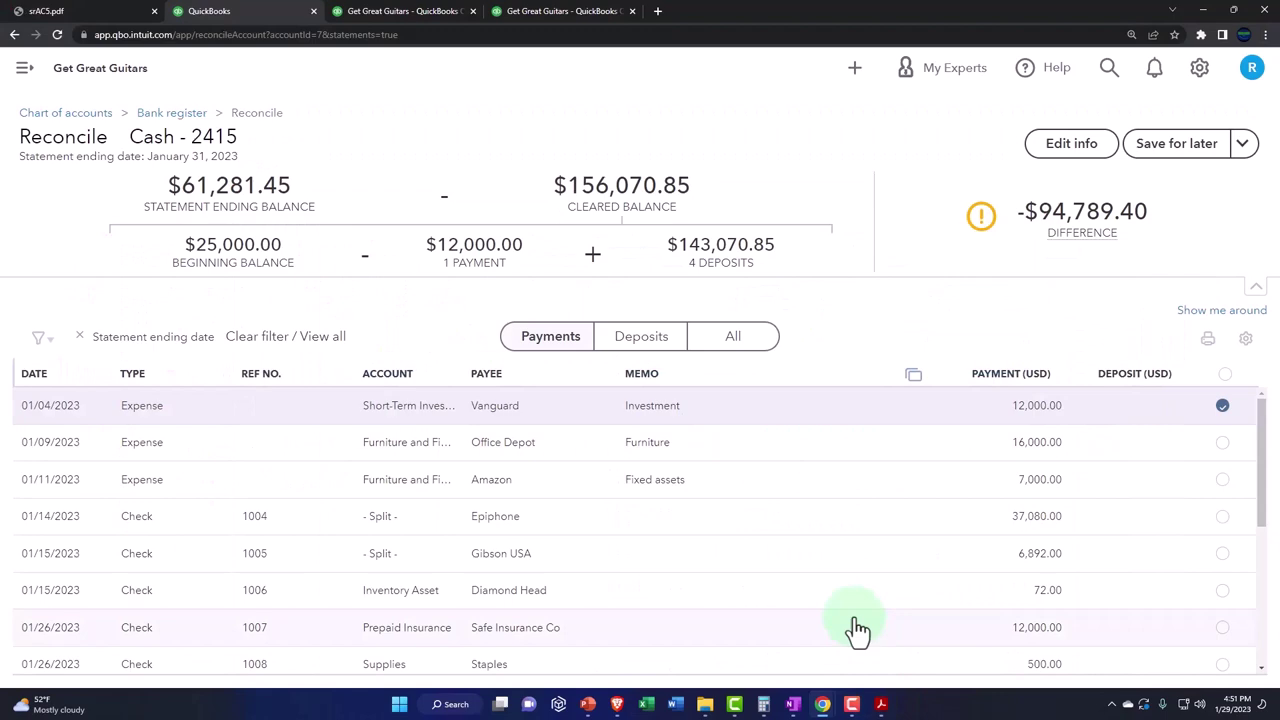
left_click(881, 705)
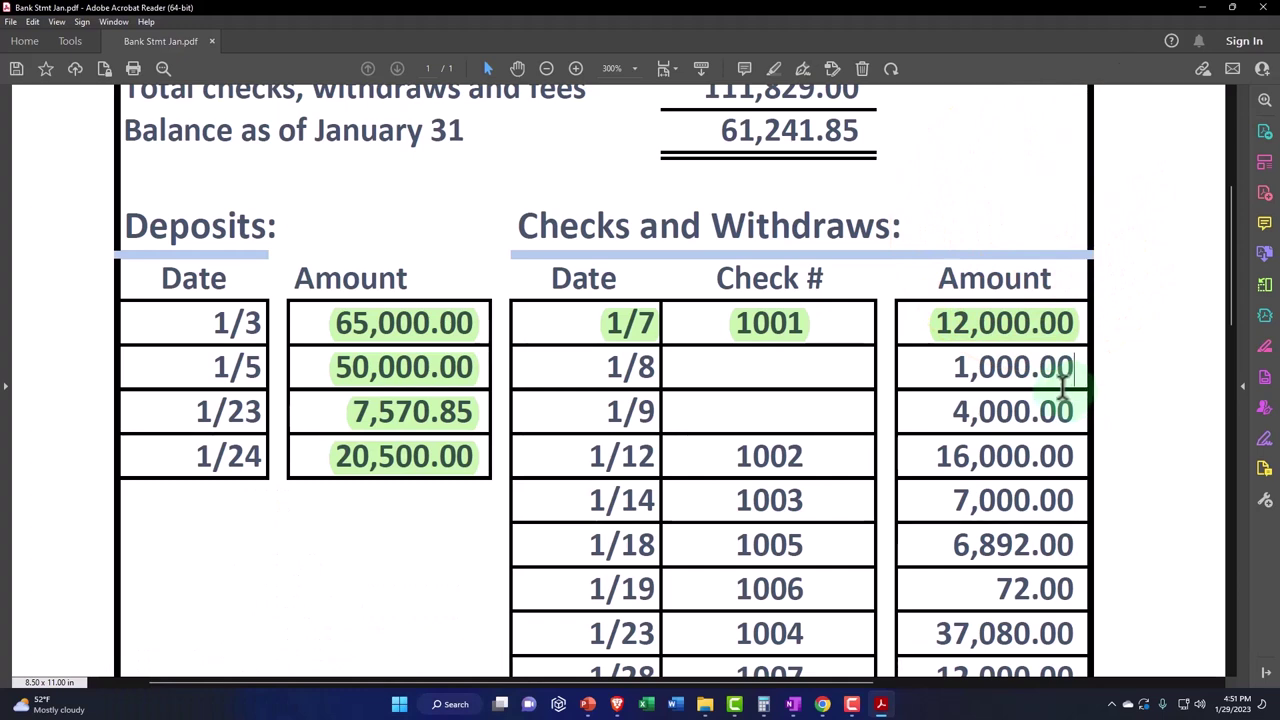
scroll(1058, 418, "up", 4)
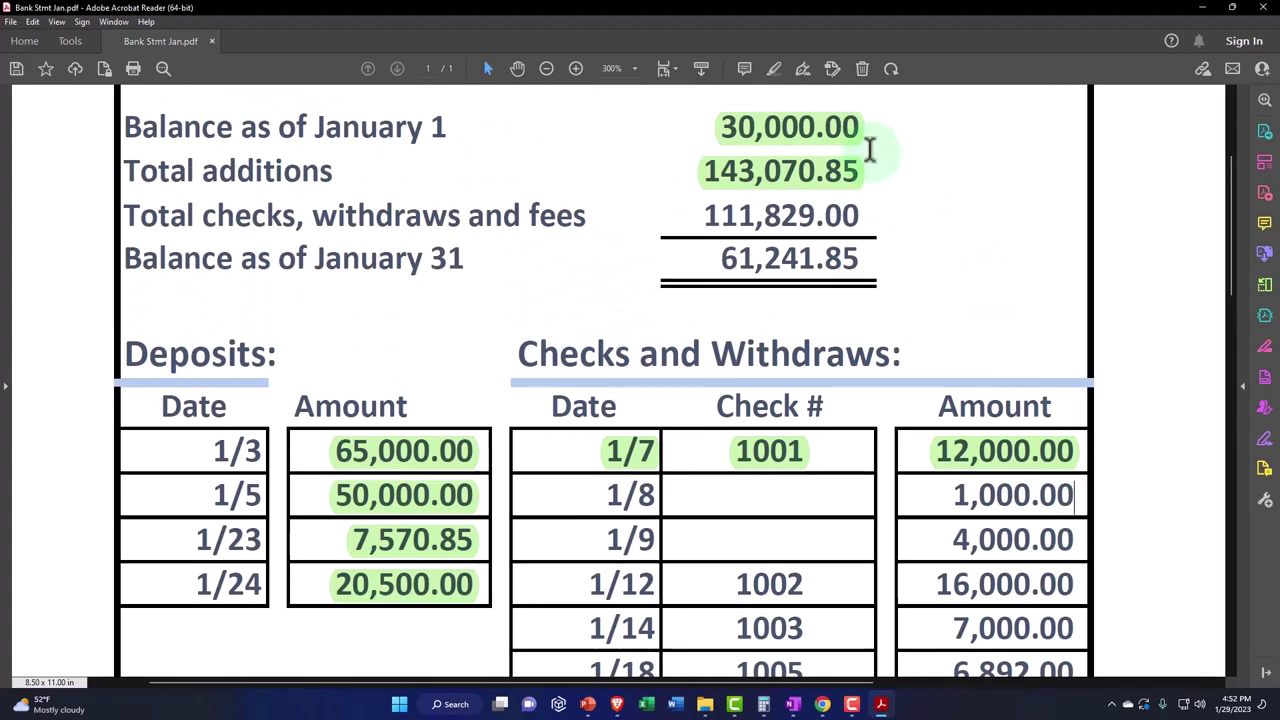
left_click(881, 704)
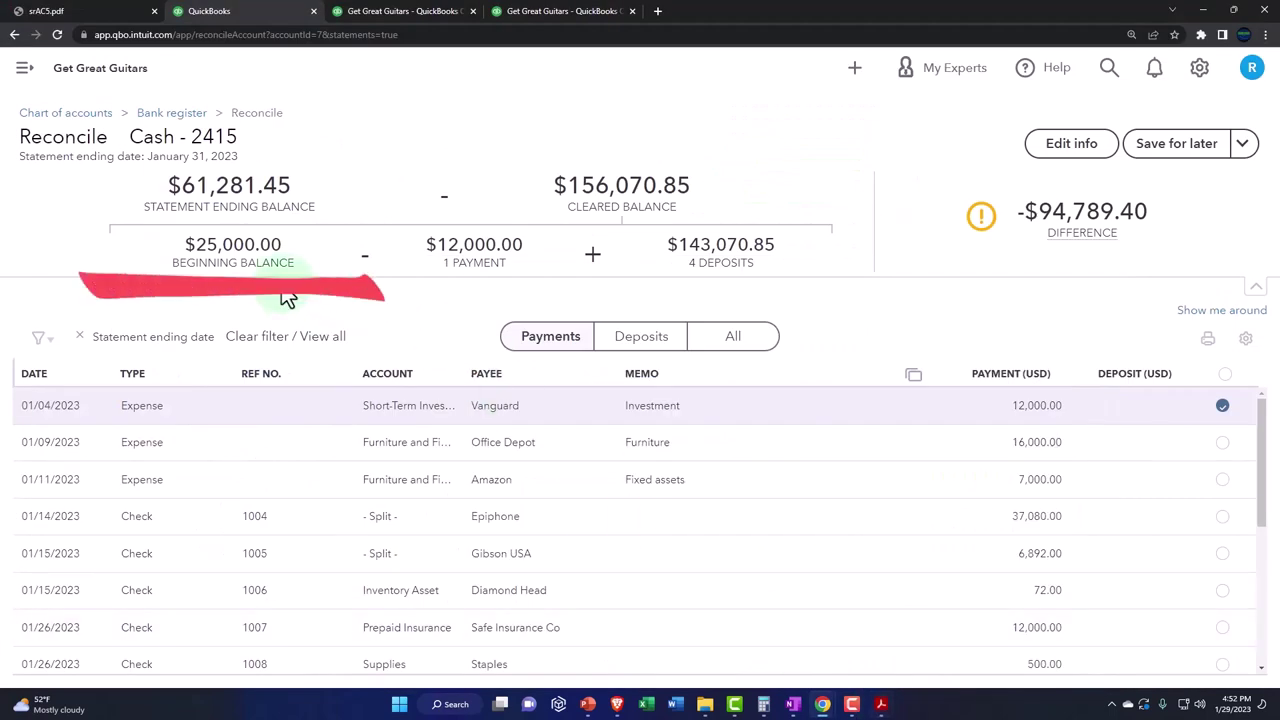
left_click(880, 705)
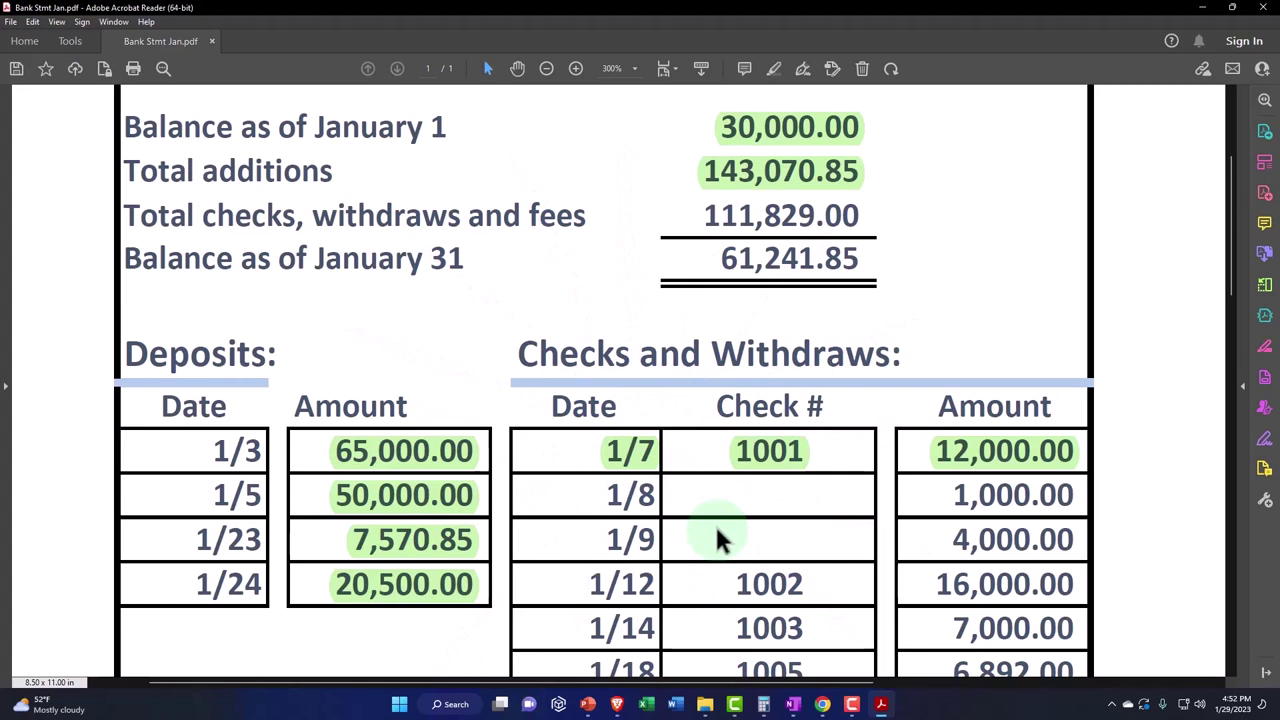
Step: Locate the 16,000.00 withdrawal on the bank statement and mark the matching Office Depot payment as cleared in QuickBooks
scroll(716, 530, "down", 2)
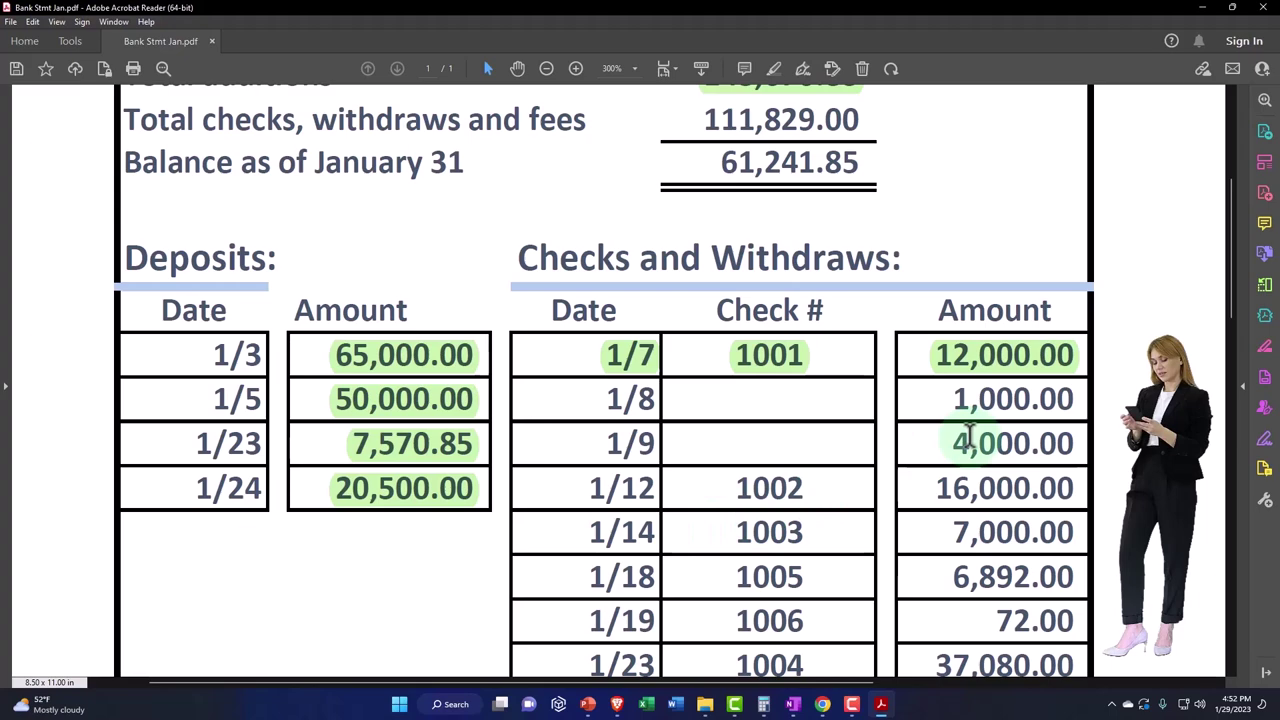
scroll(969, 437, "down", 1)
left_click_drag(940, 457, 1040, 457)
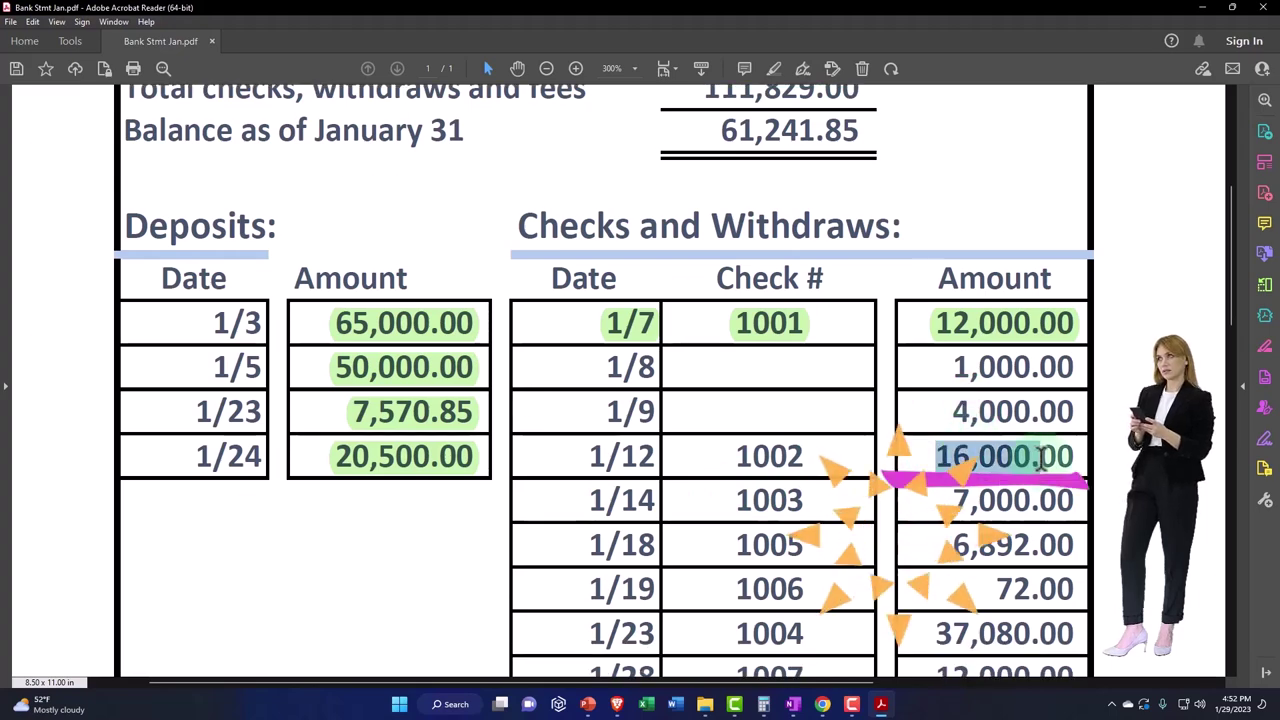
left_click(881, 704)
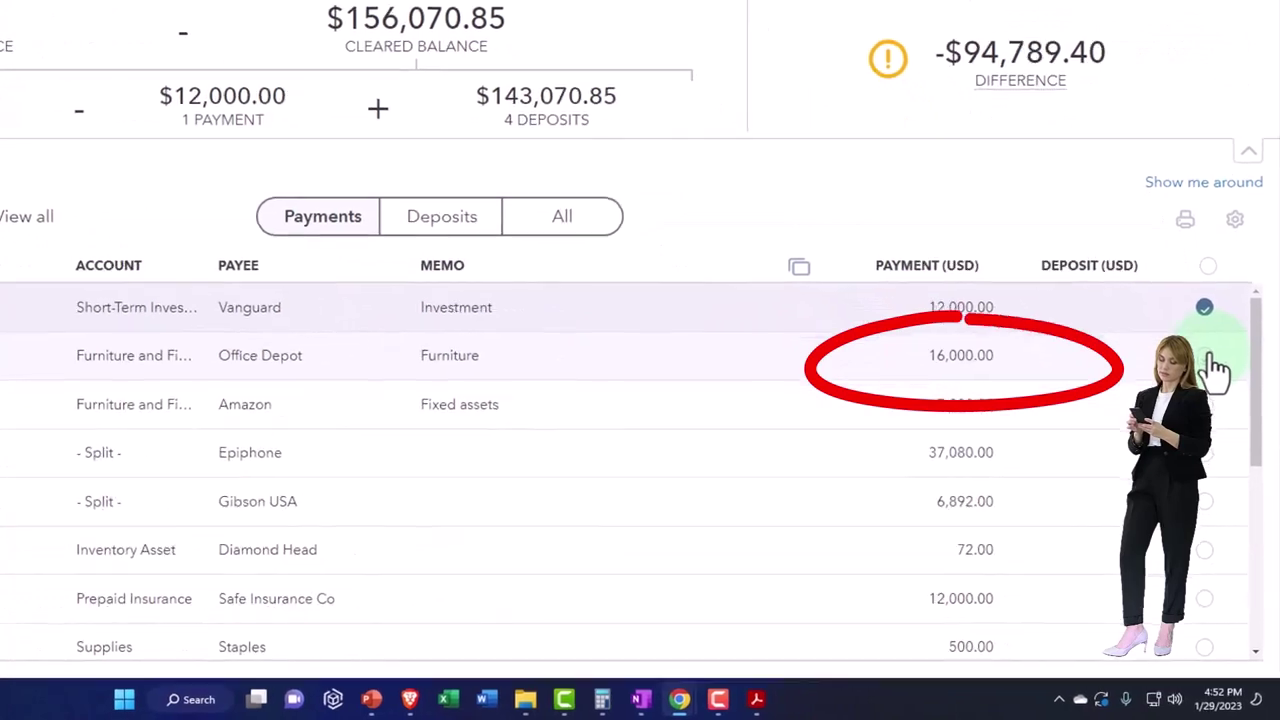
left_click(1208, 357)
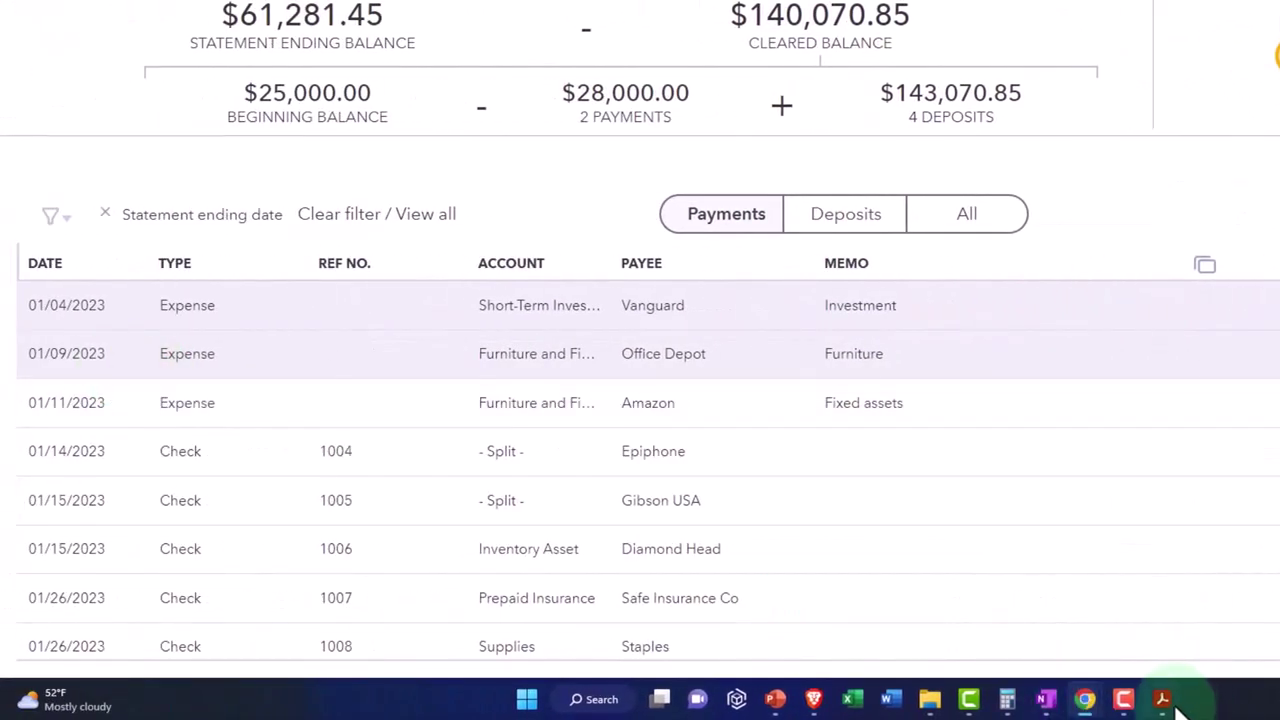
Step: Switch to the bank statement in Acrobat Reader and highlight the 1/12 row for check 1002, including its 16,000.00 amount
left_click(1163, 700)
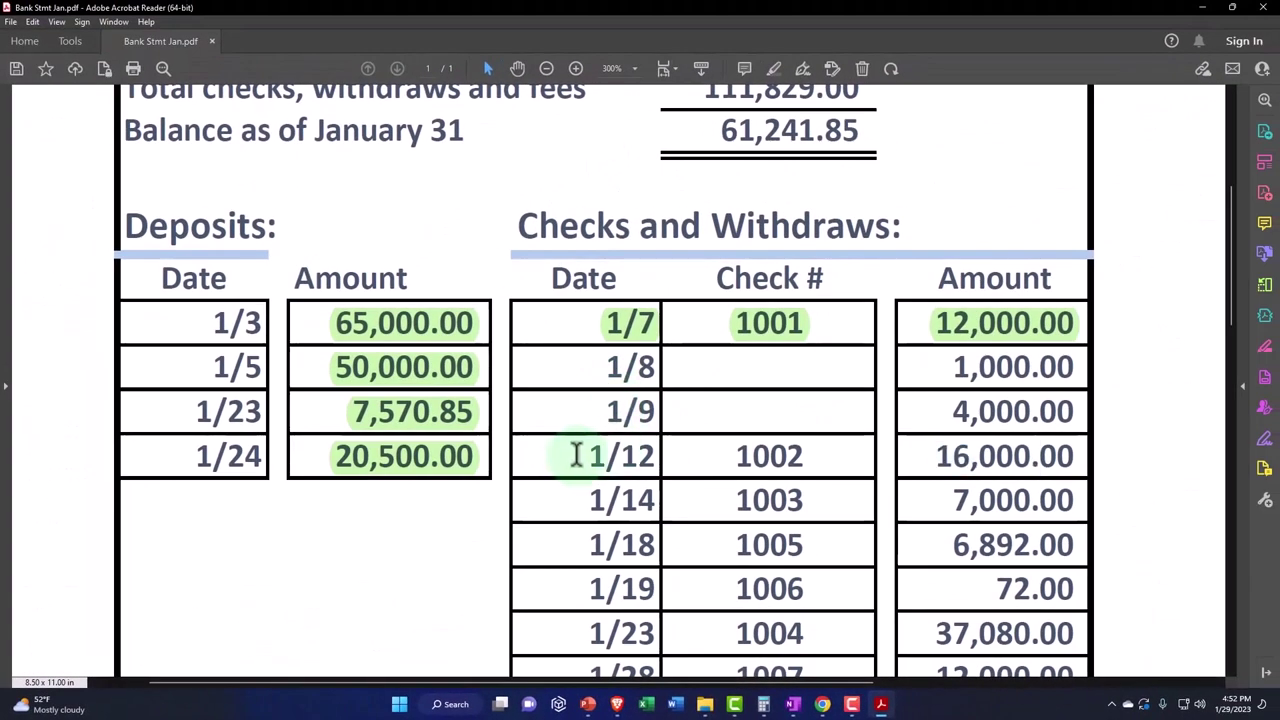
left_click_drag(576, 455, 990, 457)
left_click(1007, 398)
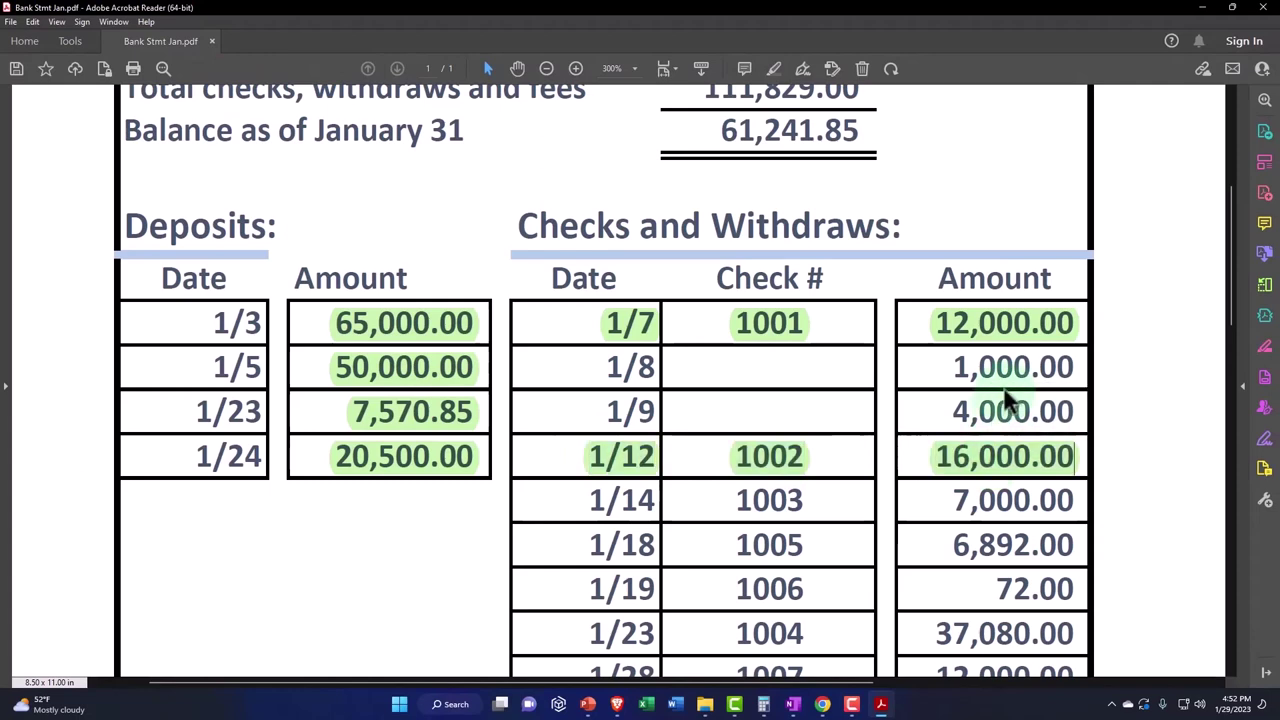
Step: Locate the 7,000.00 withdrawal on the bank statement and mark the matching Amazon fixed assets payment as cleared in QuickBooks
left_click_drag(955, 500, 1058, 508)
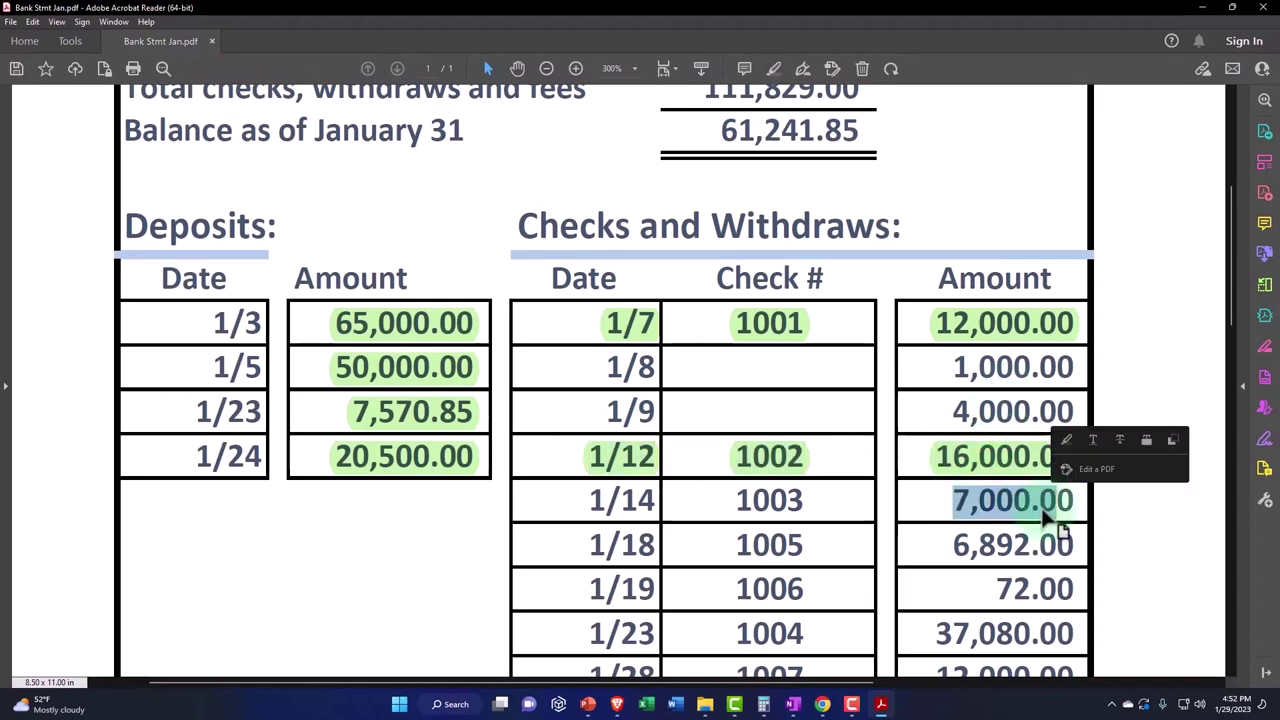
scroll(980, 543, "down", 1)
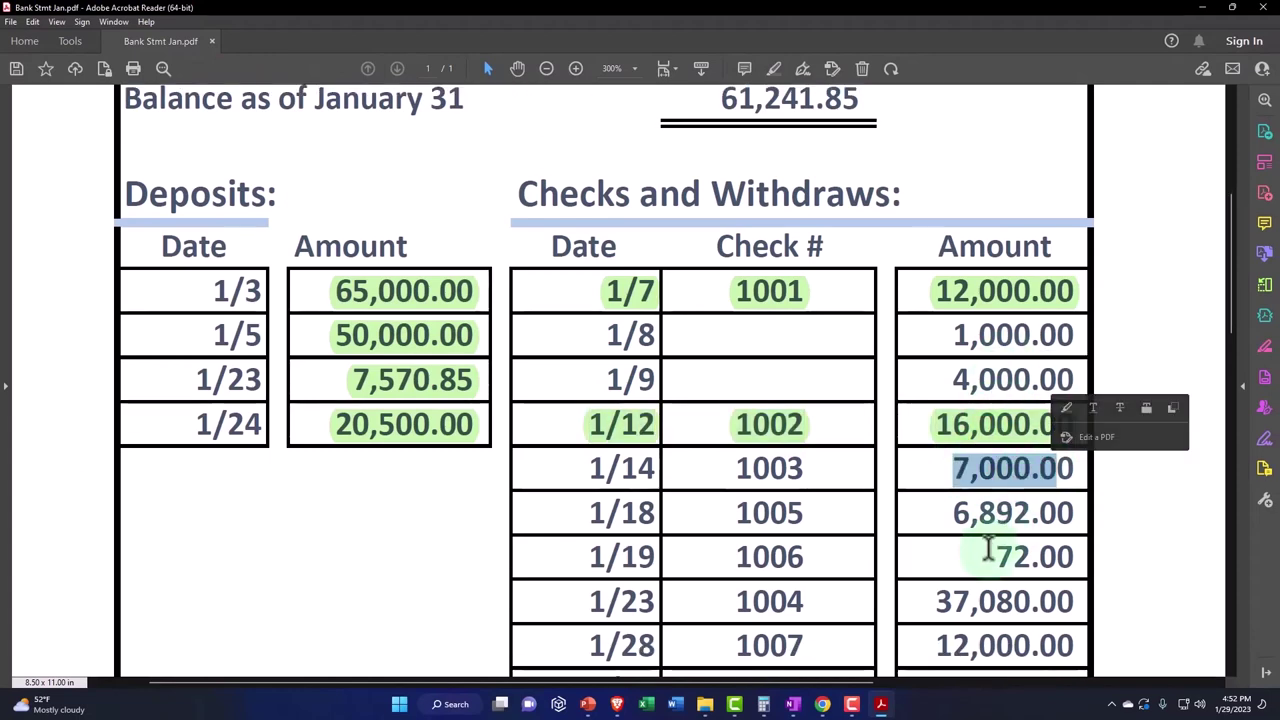
left_click(893, 702)
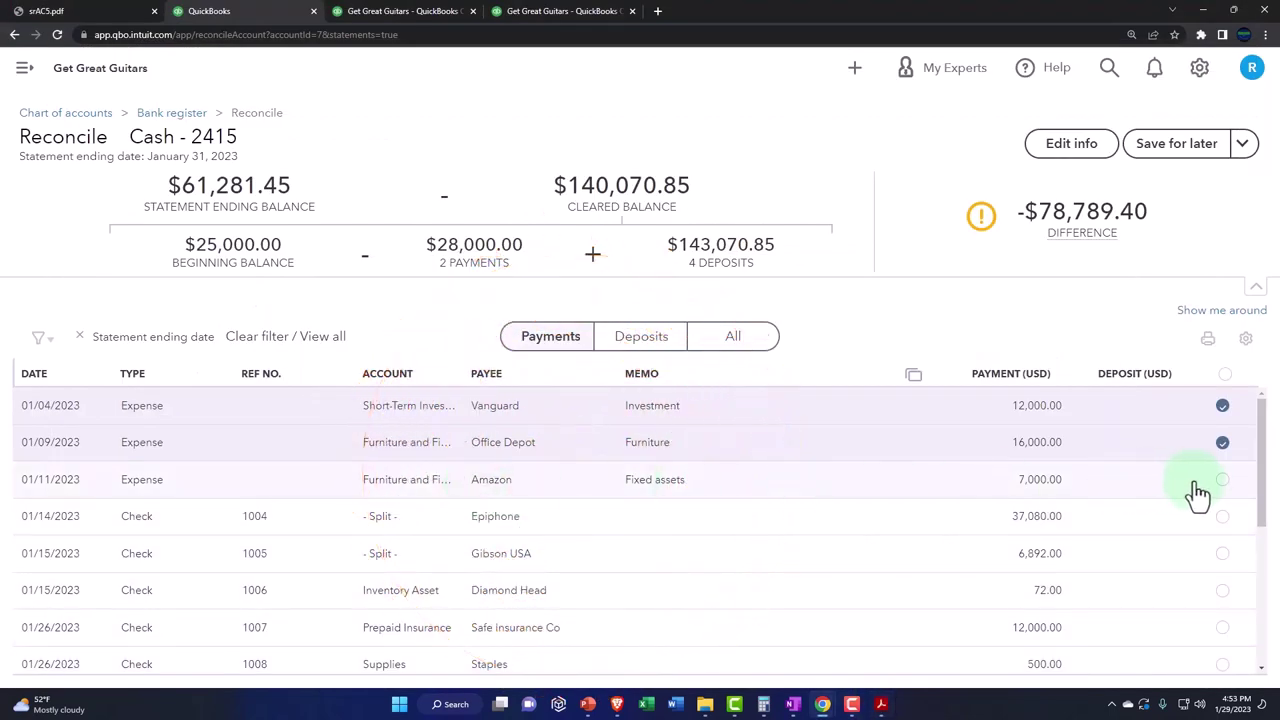
left_click(1223, 481)
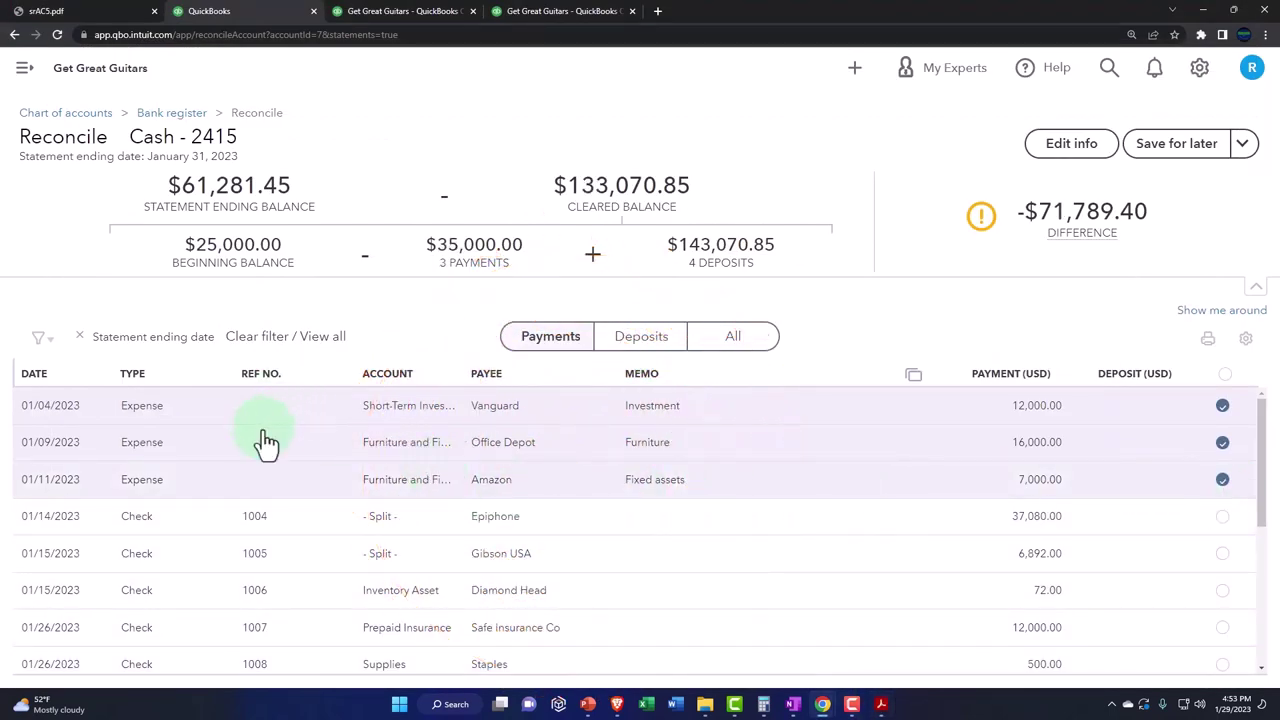
Step: Switch to the bank statement in Acrobat Reader and highlight the 1/14 row for check 1003, including its 7,000.00 amount
scroll(265, 440, "down", 2)
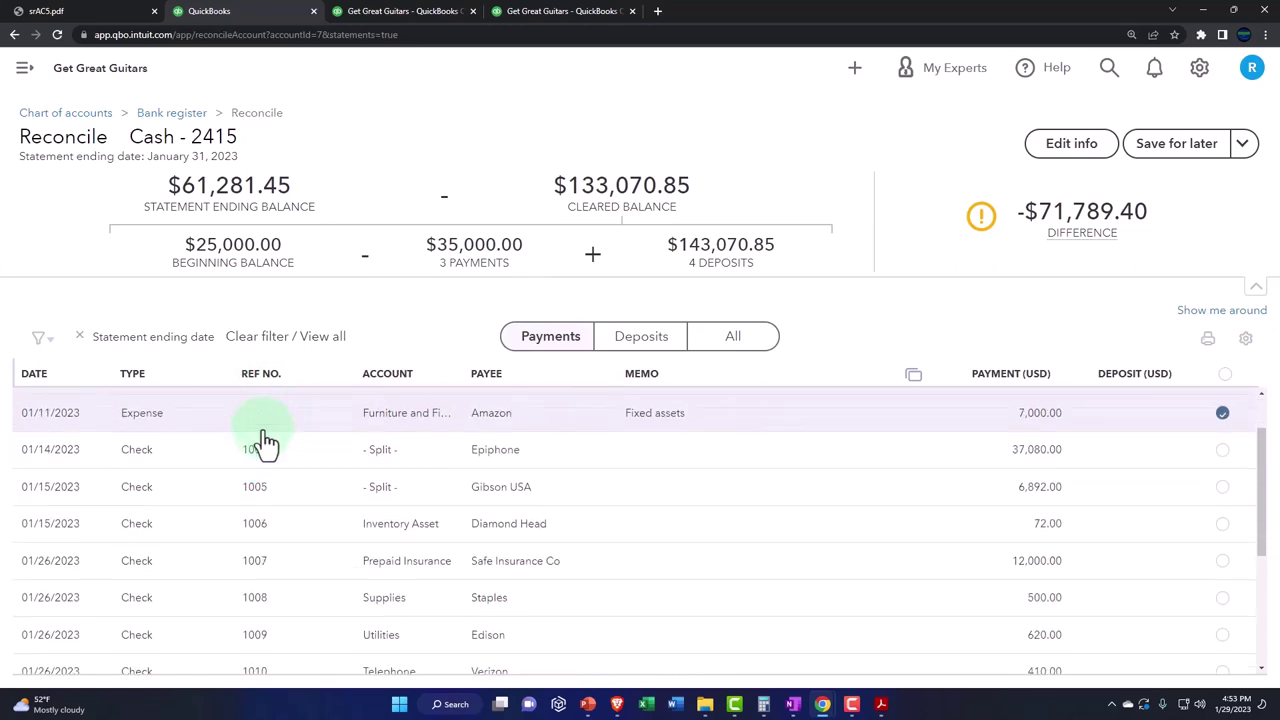
left_click(881, 705)
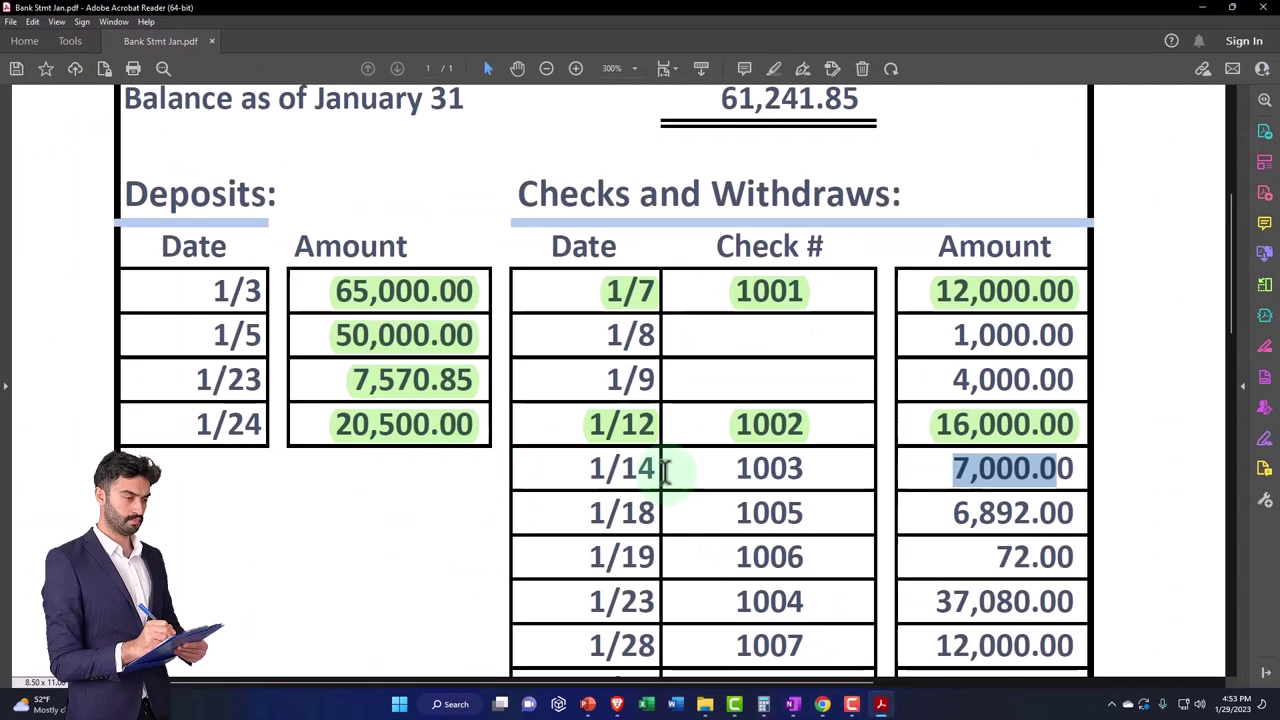
left_click_drag(595, 469, 1075, 469)
left_click(1093, 413)
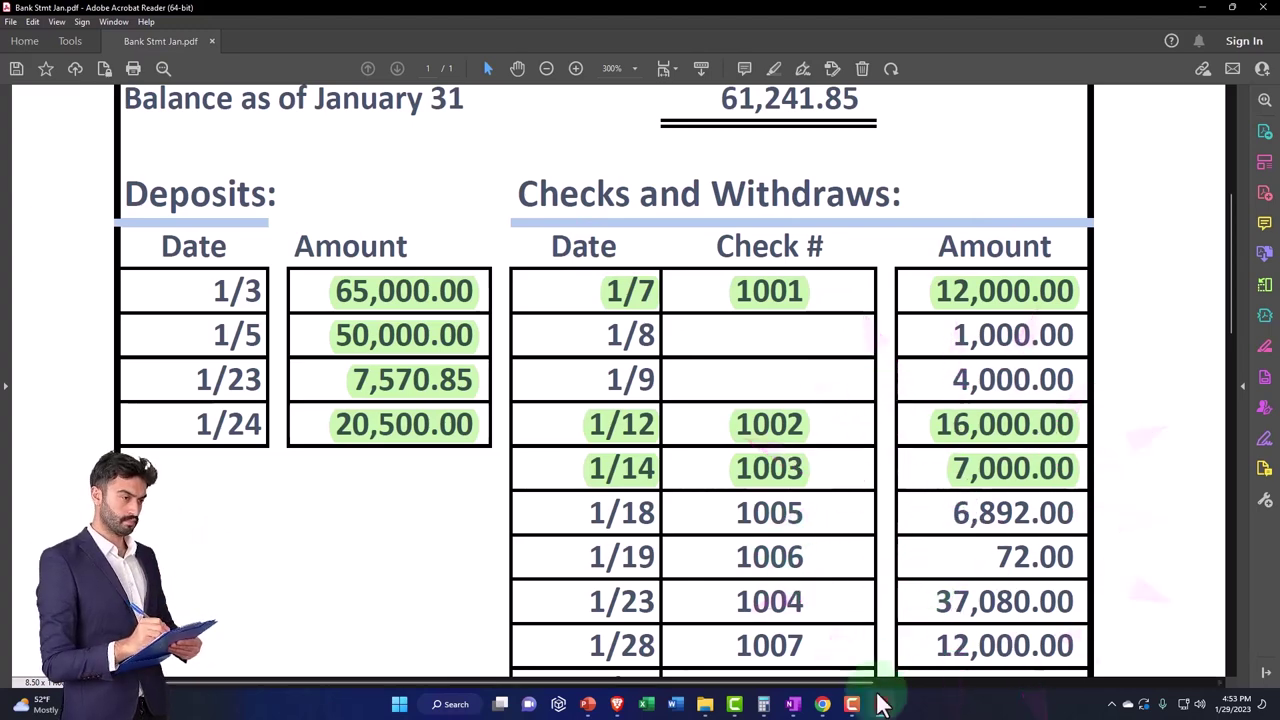
Step: Return to the QuickBooks reconciliation and mark check 1005 to Gibson USA for 6,892.00 as cleared
left_click(880, 703)
key("ctrl+Tab")
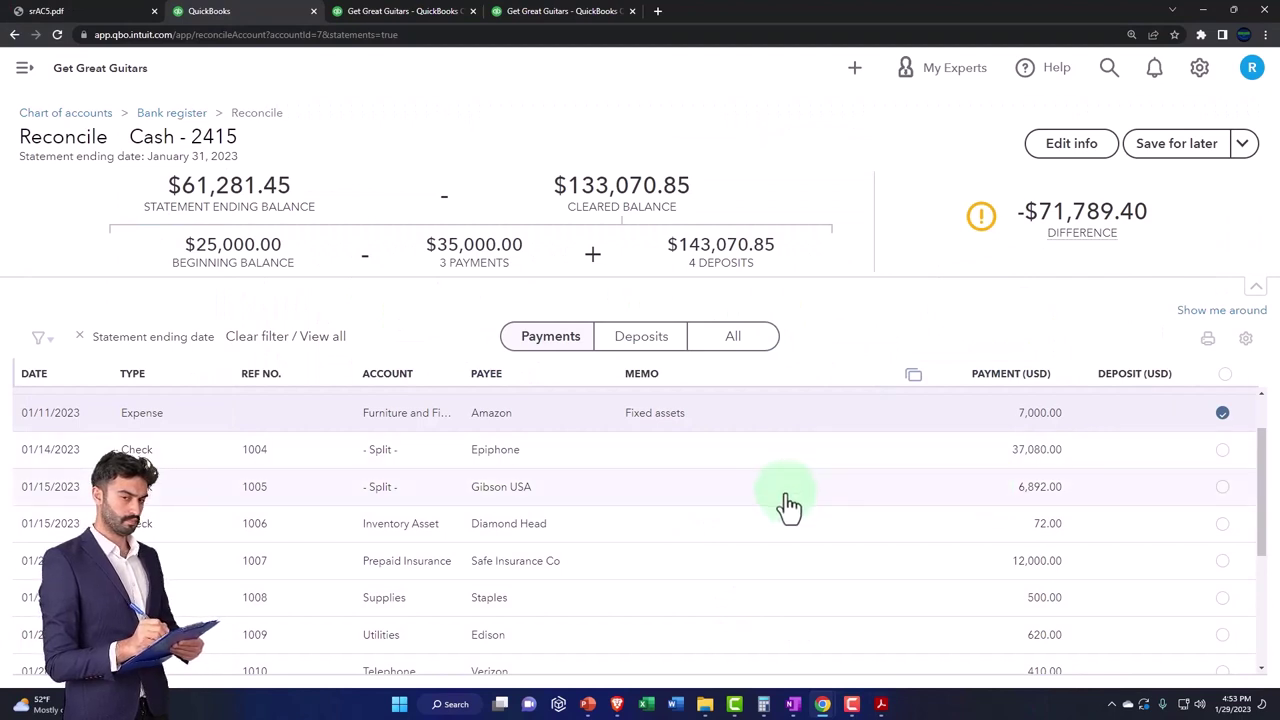
left_click(1222, 488)
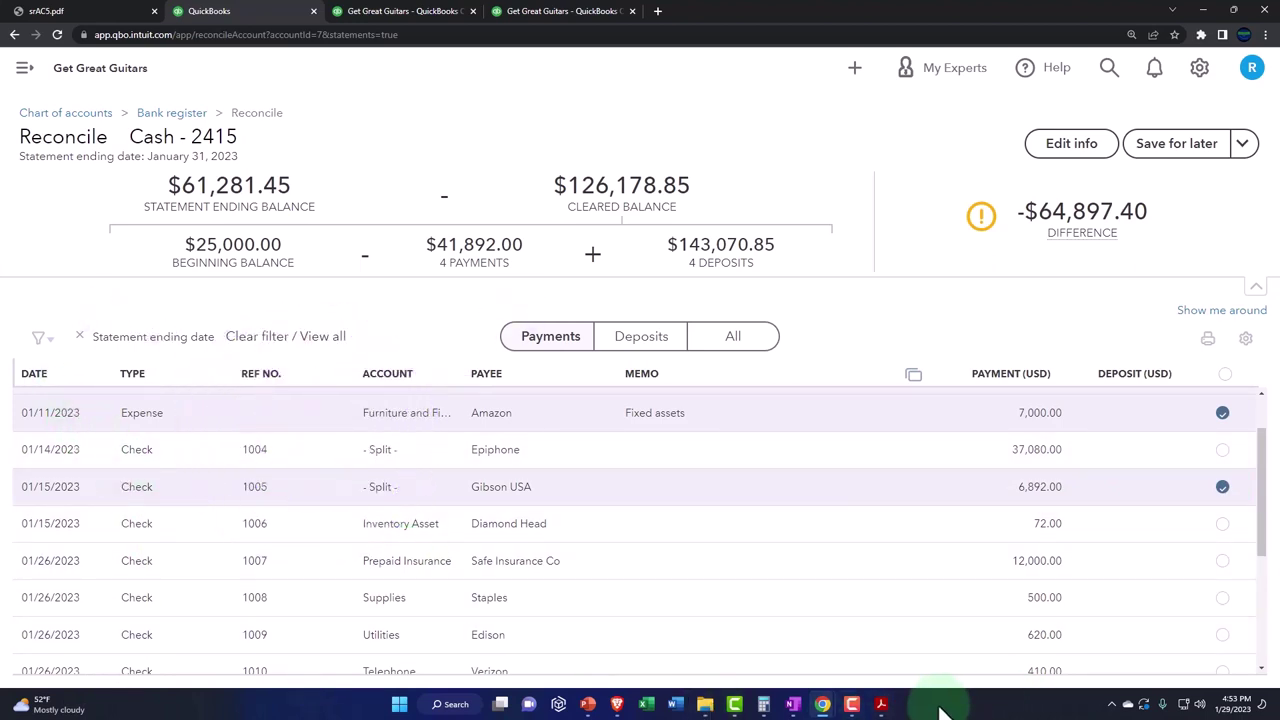
Step: Switch to the bank statement in Acrobat Reader and highlight the 1/18 row for check 1005, including its 6,892.00 amount
left_click(889, 707)
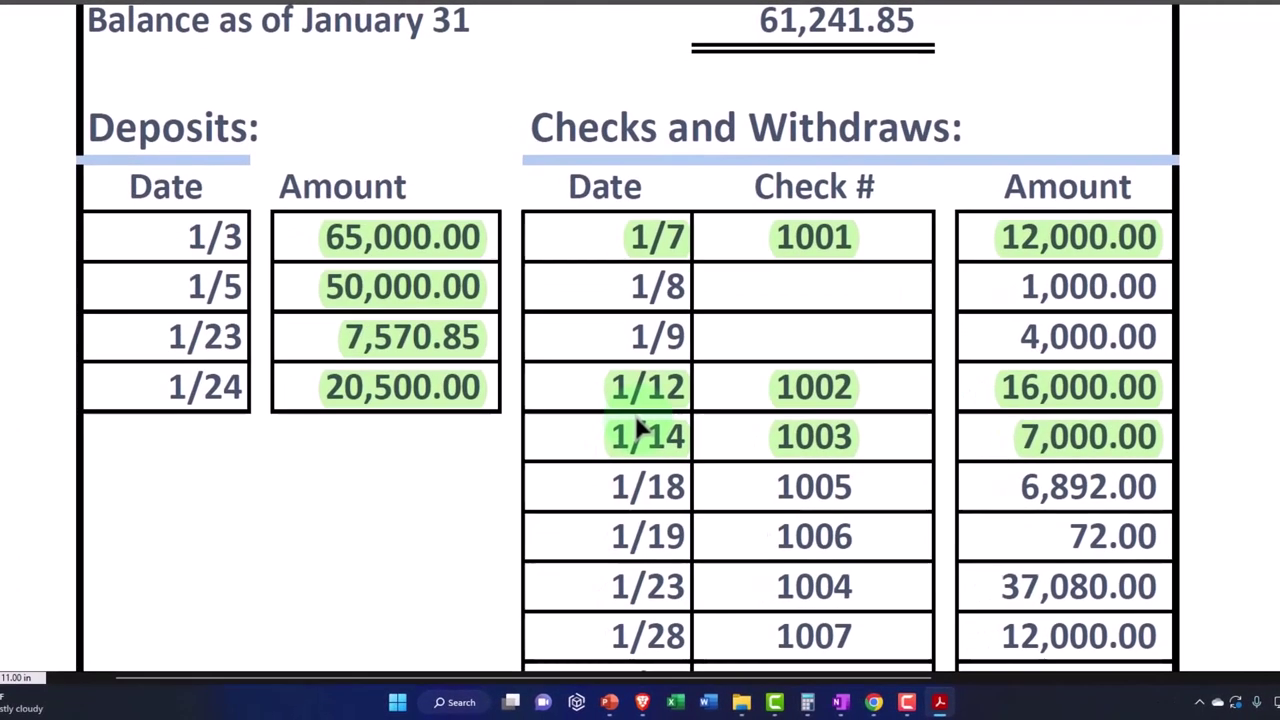
left_click_drag(610, 487, 1155, 480)
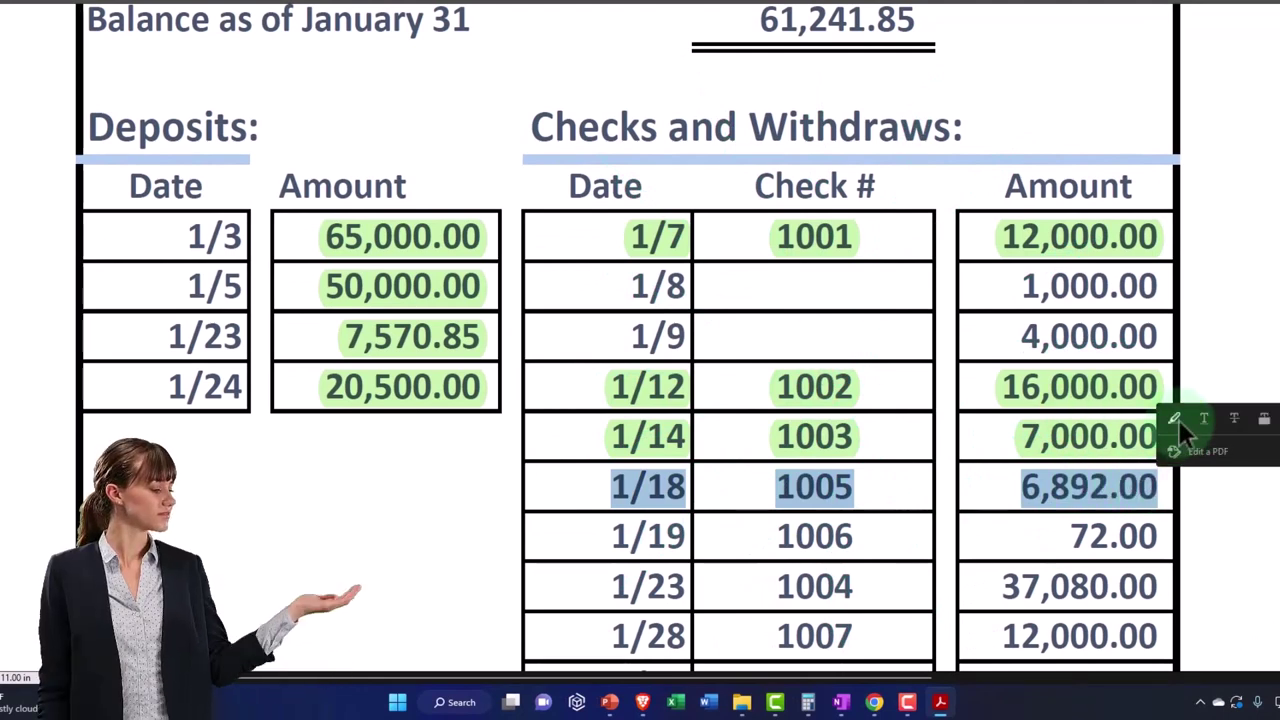
left_click(1176, 418)
scroll(1050, 485, "down", 1)
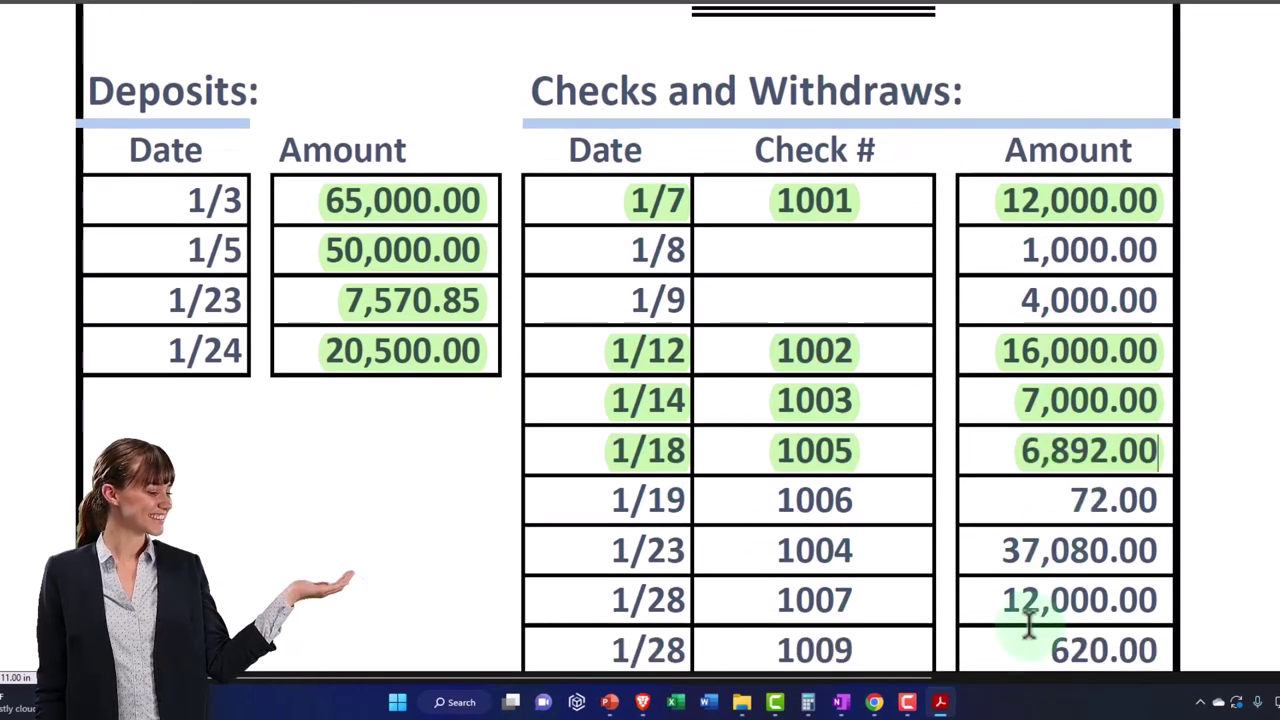
Step: Mark check 1006 to Diamond Head for 72.00 as cleared in QuickBooks and highlight its 1/19 row on the bank statement in Acrobat Reader
left_click(874, 702)
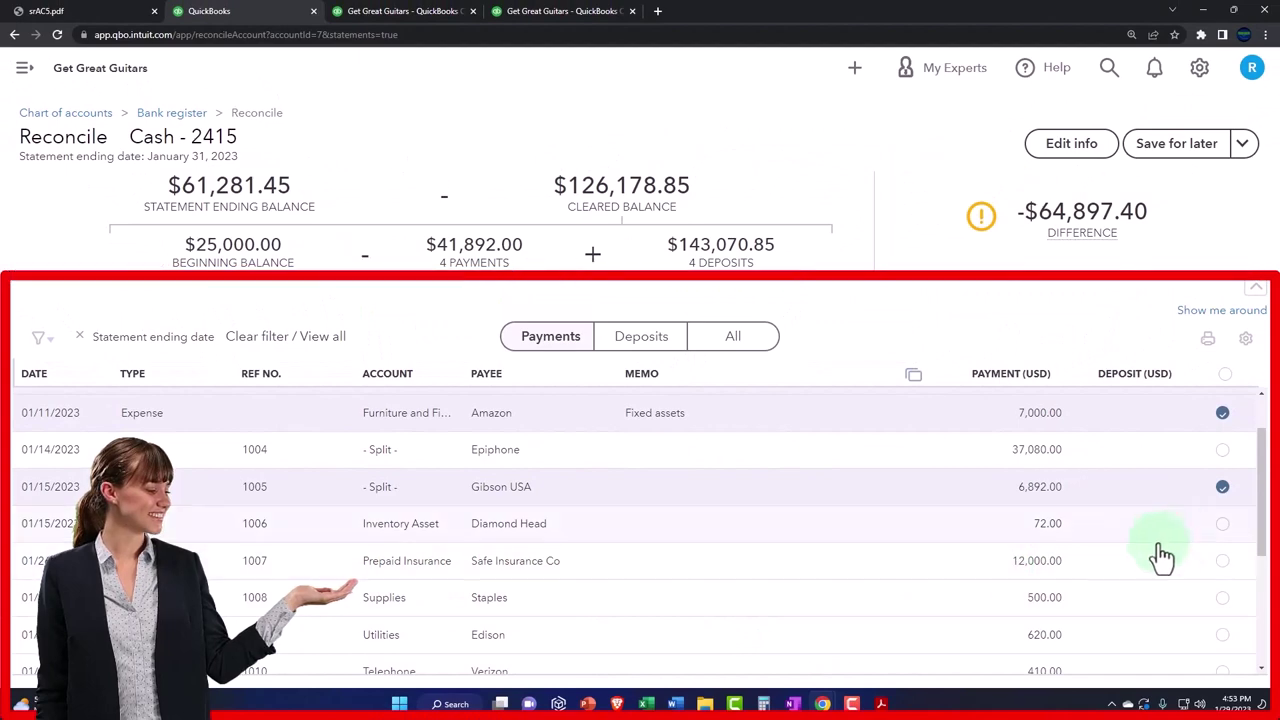
left_click(1222, 525)
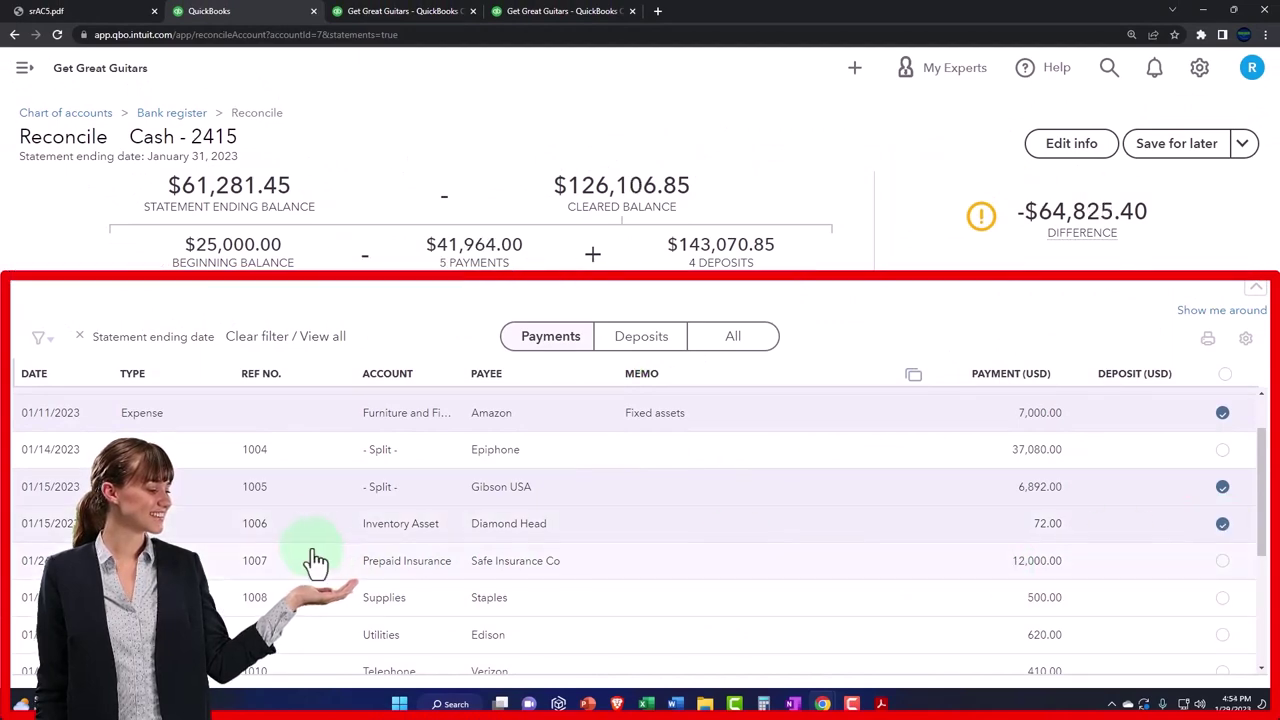
left_click(882, 704)
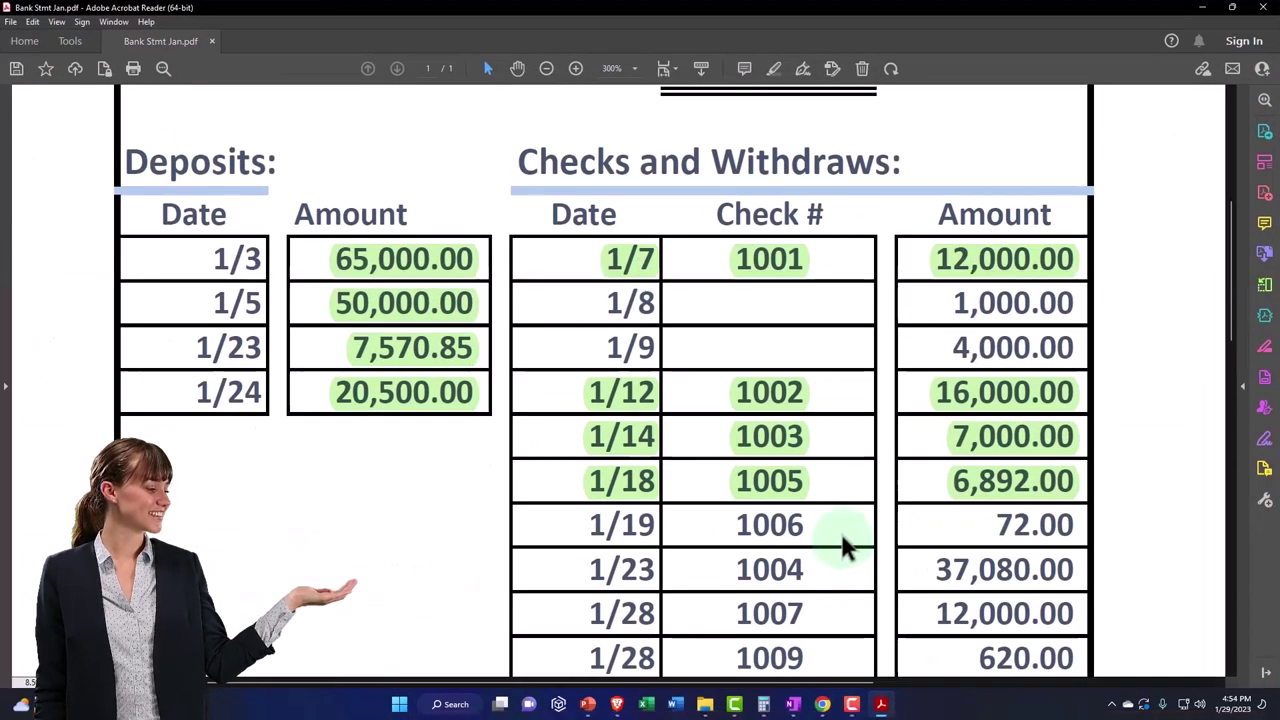
scroll(760, 540, "down", 1)
left_click_drag(680, 537, 1055, 490)
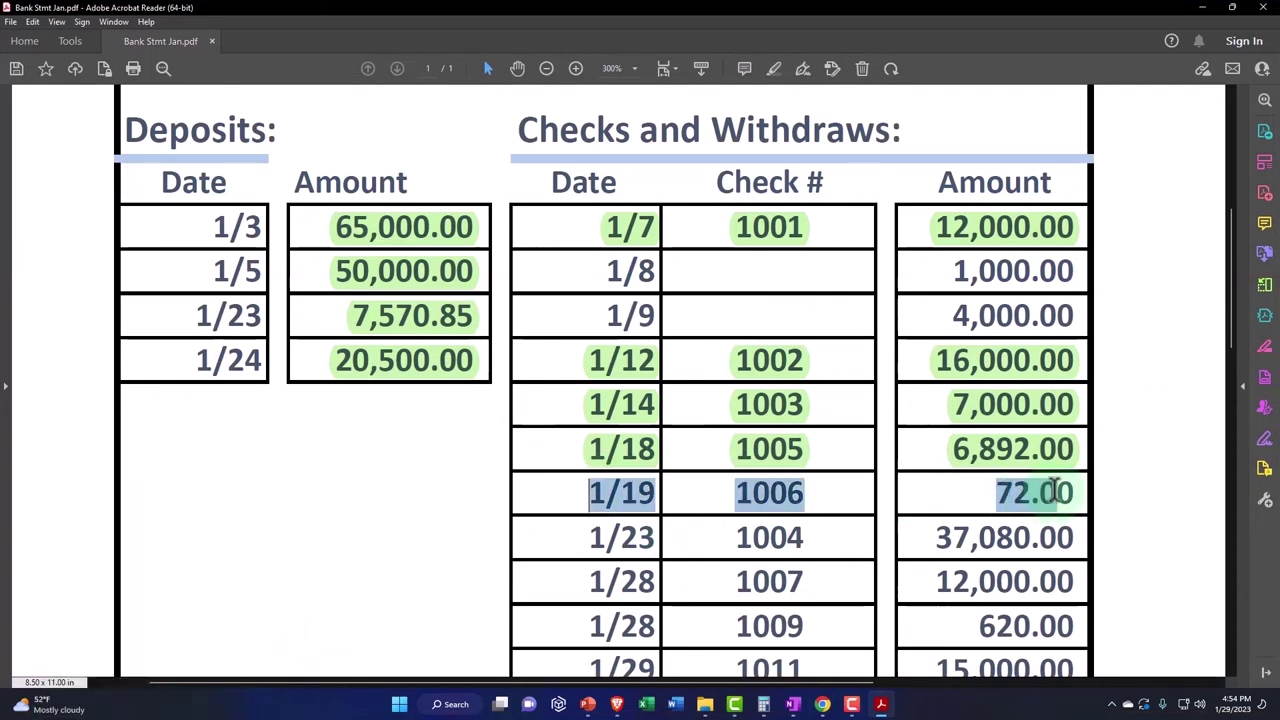
left_click(1088, 440)
scroll(1000, 470, "down", 1)
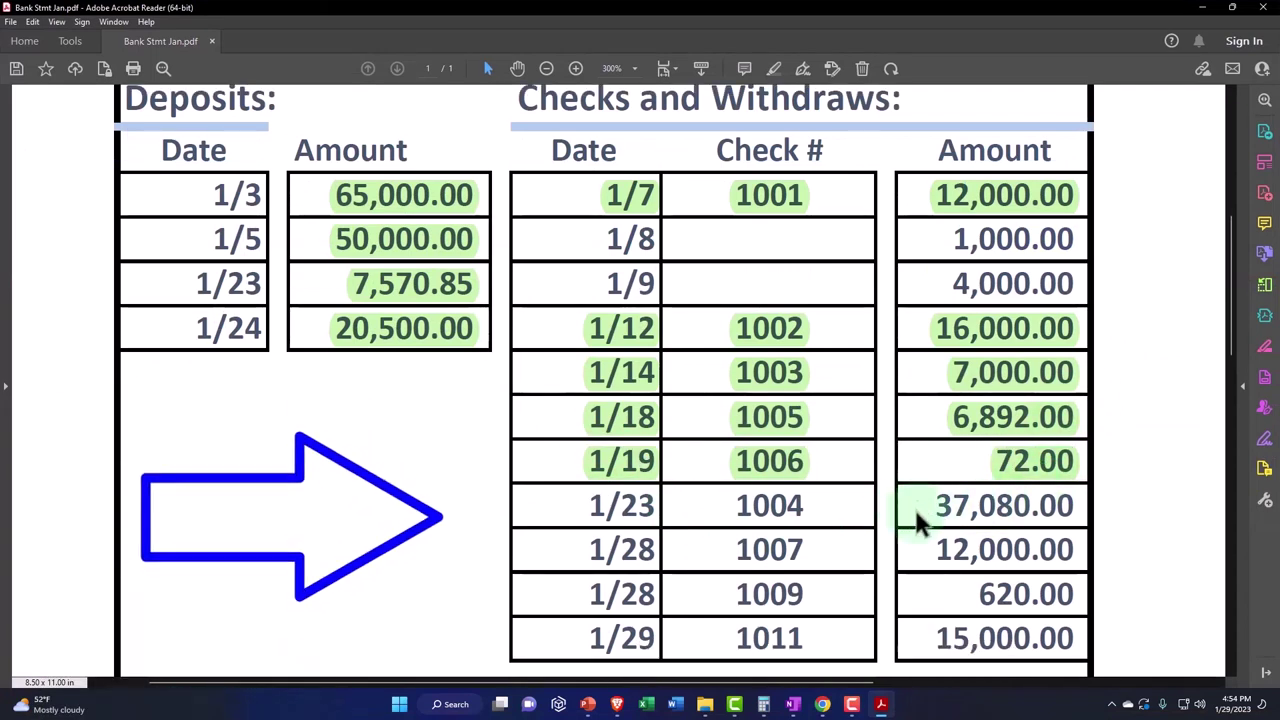
Step: In QuickBooks, mark check 1004 to Epiphone for 37,080.00 and check 1007 to Safe Insurance Co for 12,000.00 as cleared
left_click(882, 706)
scroll(671, 646, "down", 1)
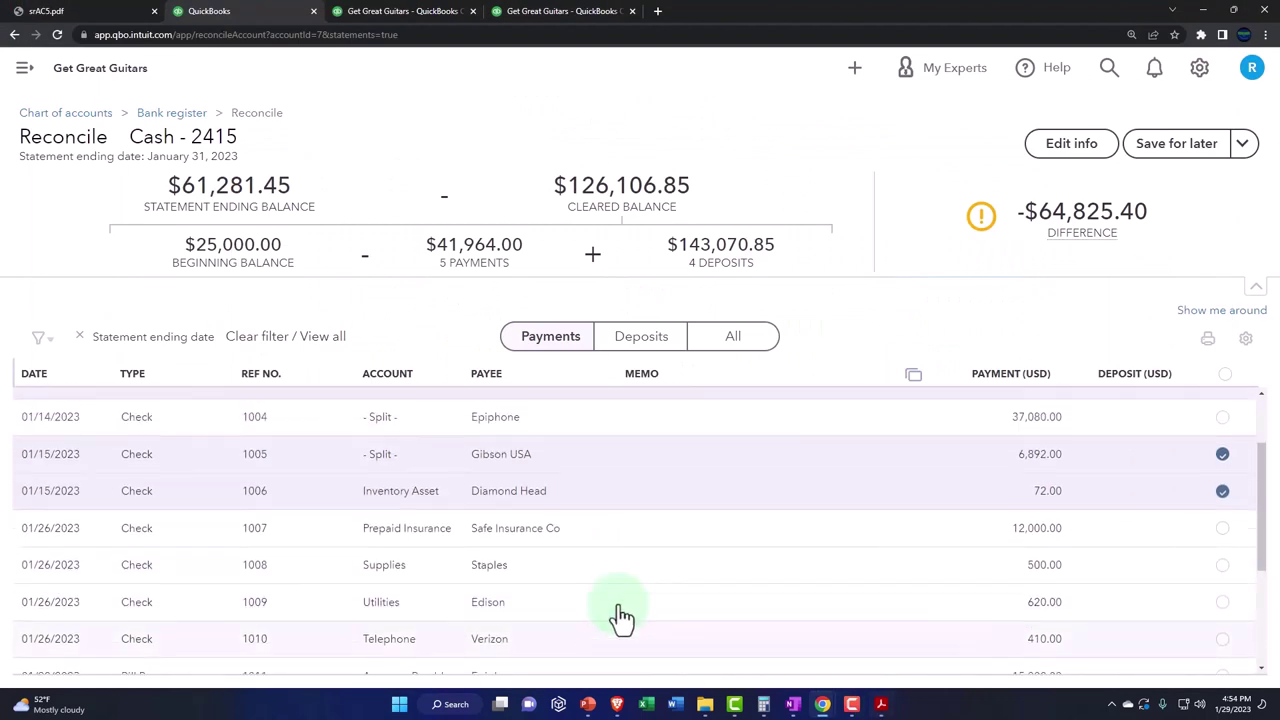
scroll(620, 614, "up", 1)
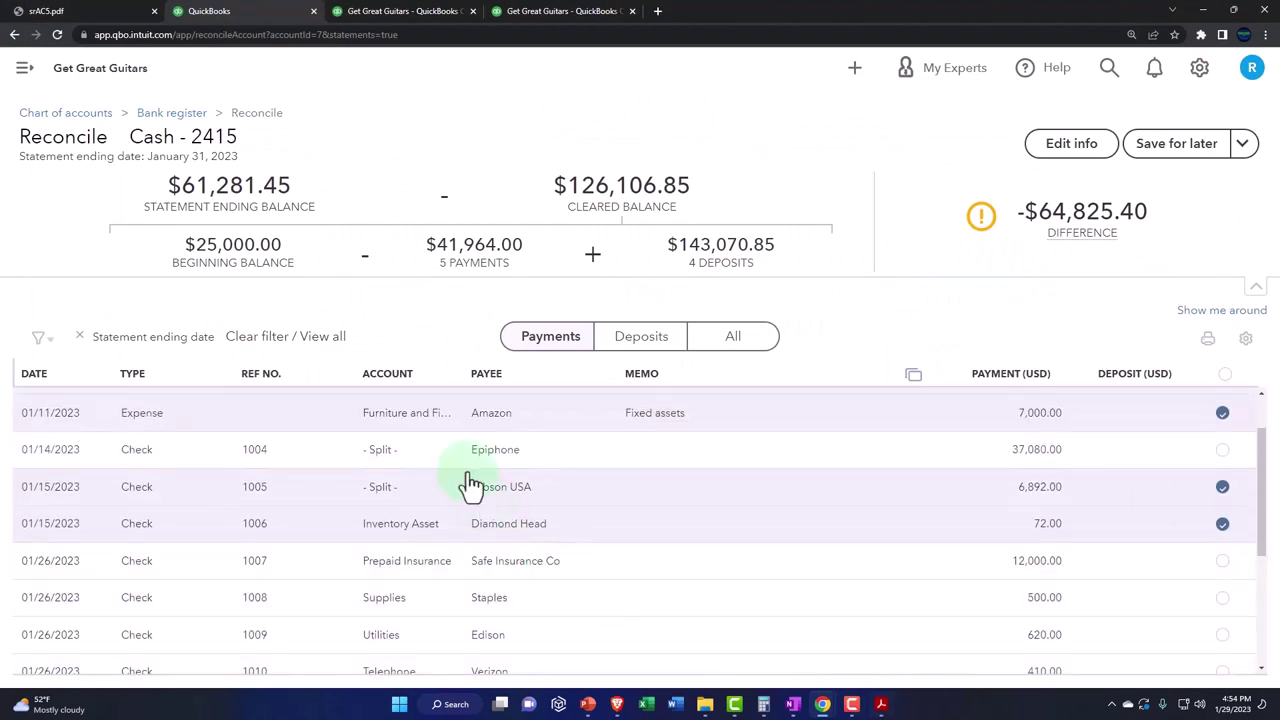
left_click(1222, 452)
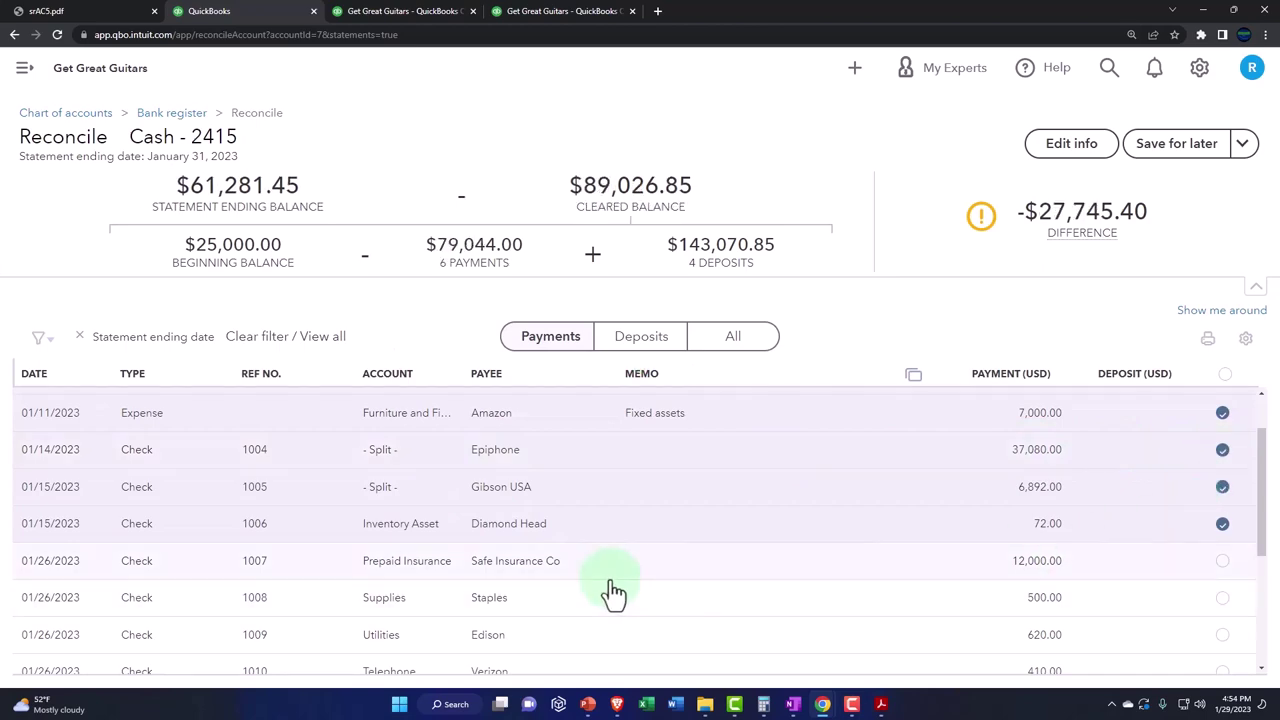
left_click(883, 705)
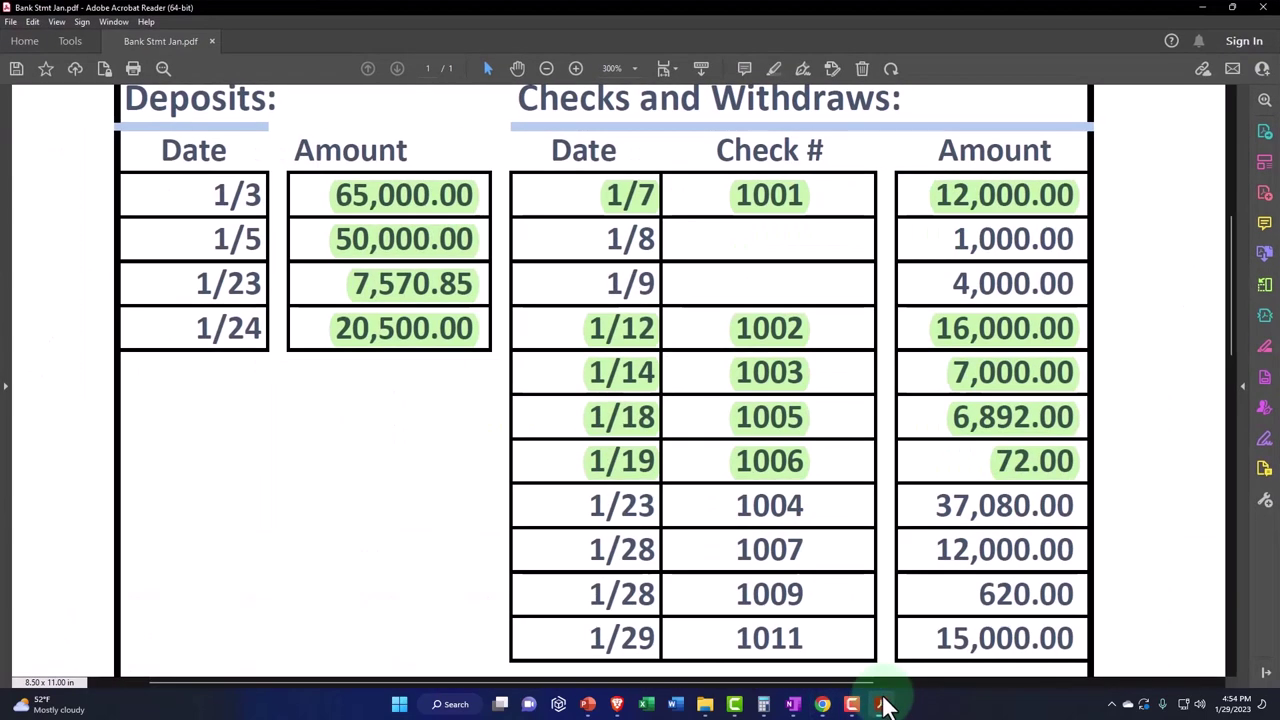
left_click(885, 705)
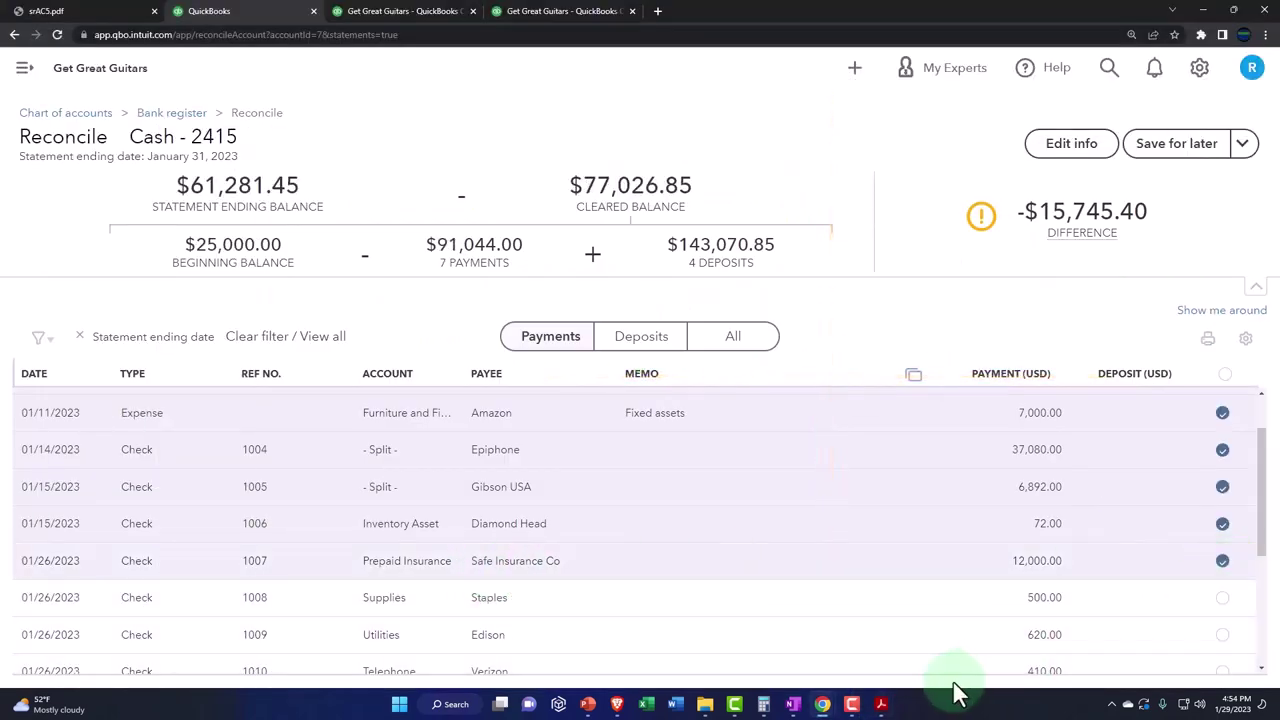
Step: Switch to the bank statement in Acrobat Reader and highlight the 1/23 row for check 1004 and the 1/28 row for check 1007
left_click(888, 706)
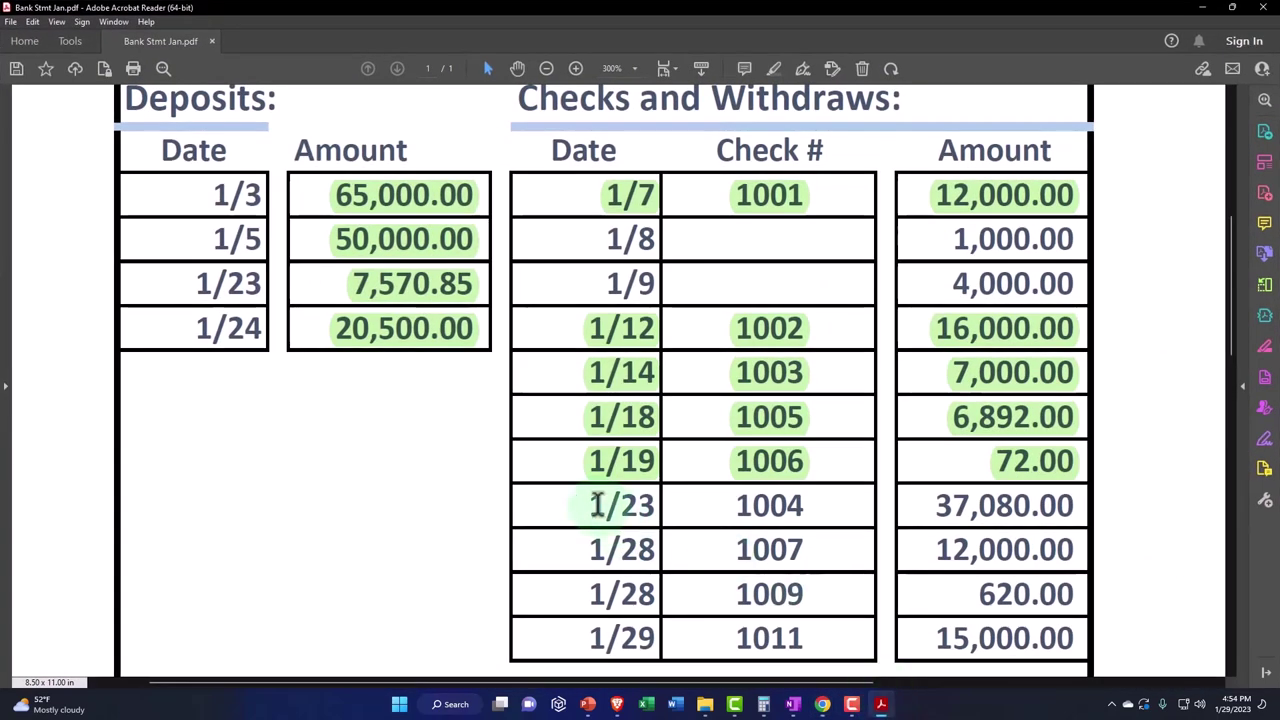
left_click_drag(590, 505, 827, 540)
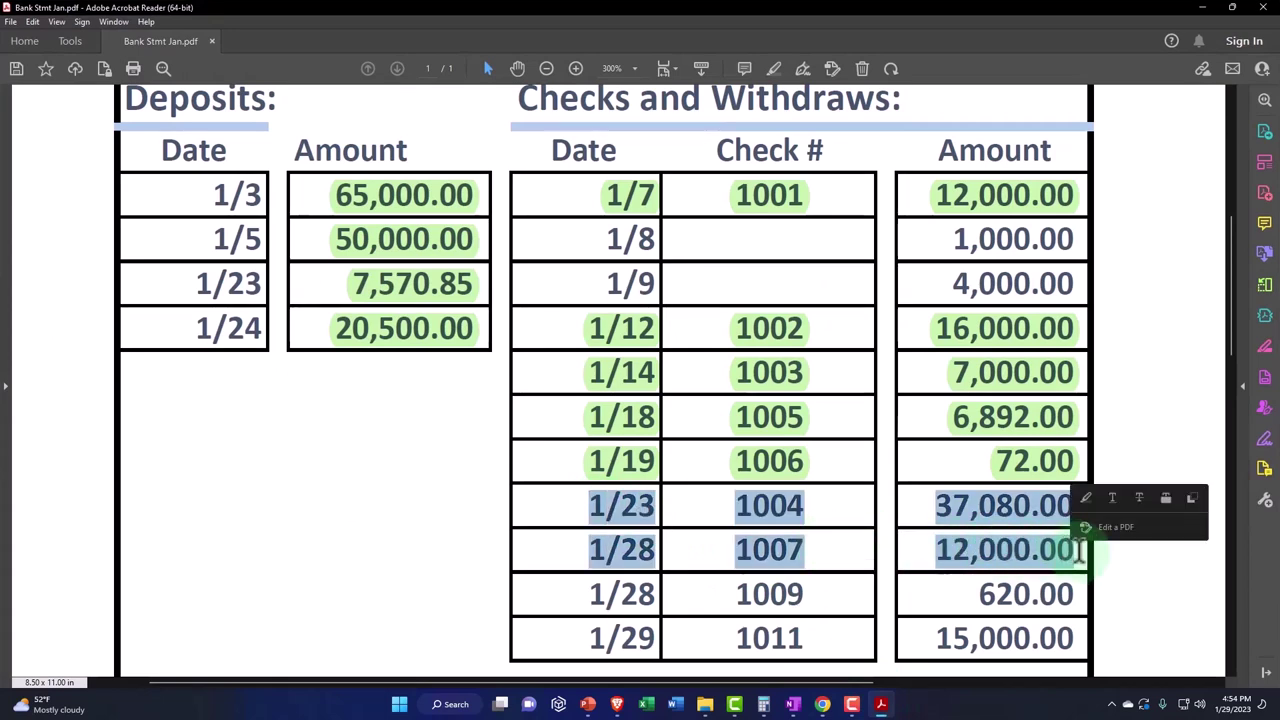
left_click(1045, 520)
scroll(1045, 520, "down", 1)
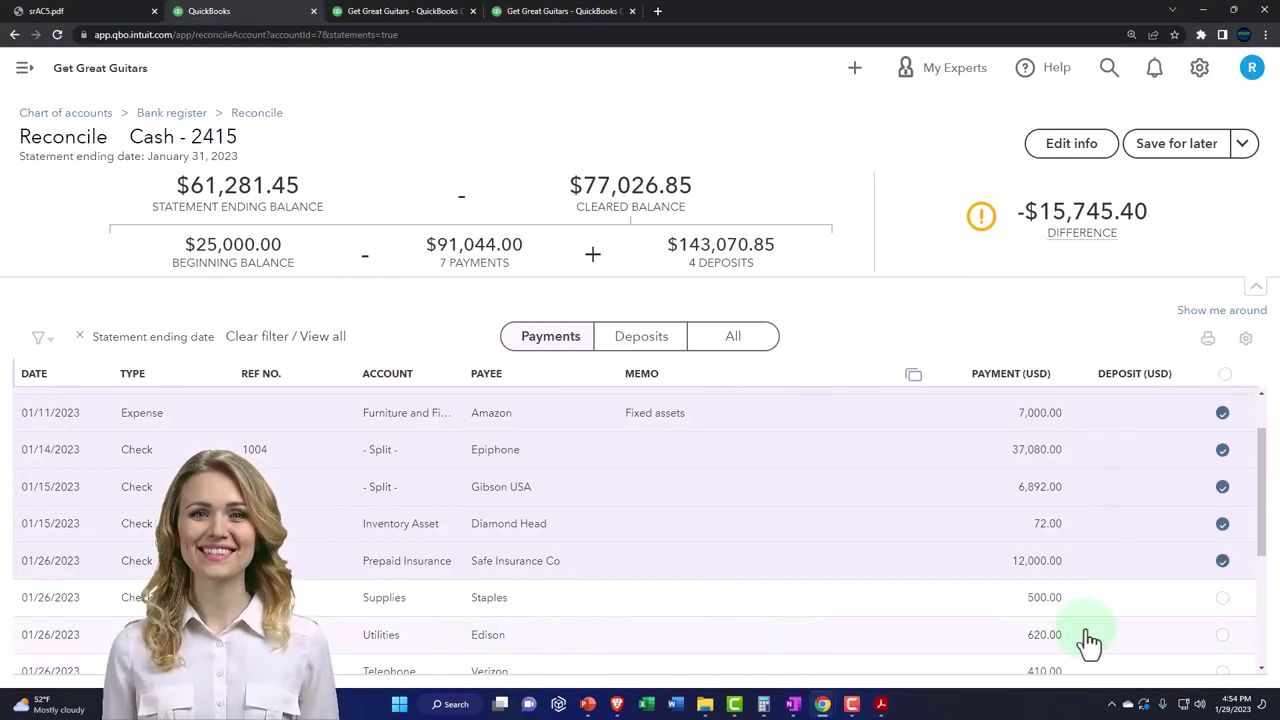
Step: Mark check 1009 to Edison for 620.00 as cleared in QuickBooks and highlight its 1/28 row on the bank statement in Acrobat Reader
left_click(1222, 635)
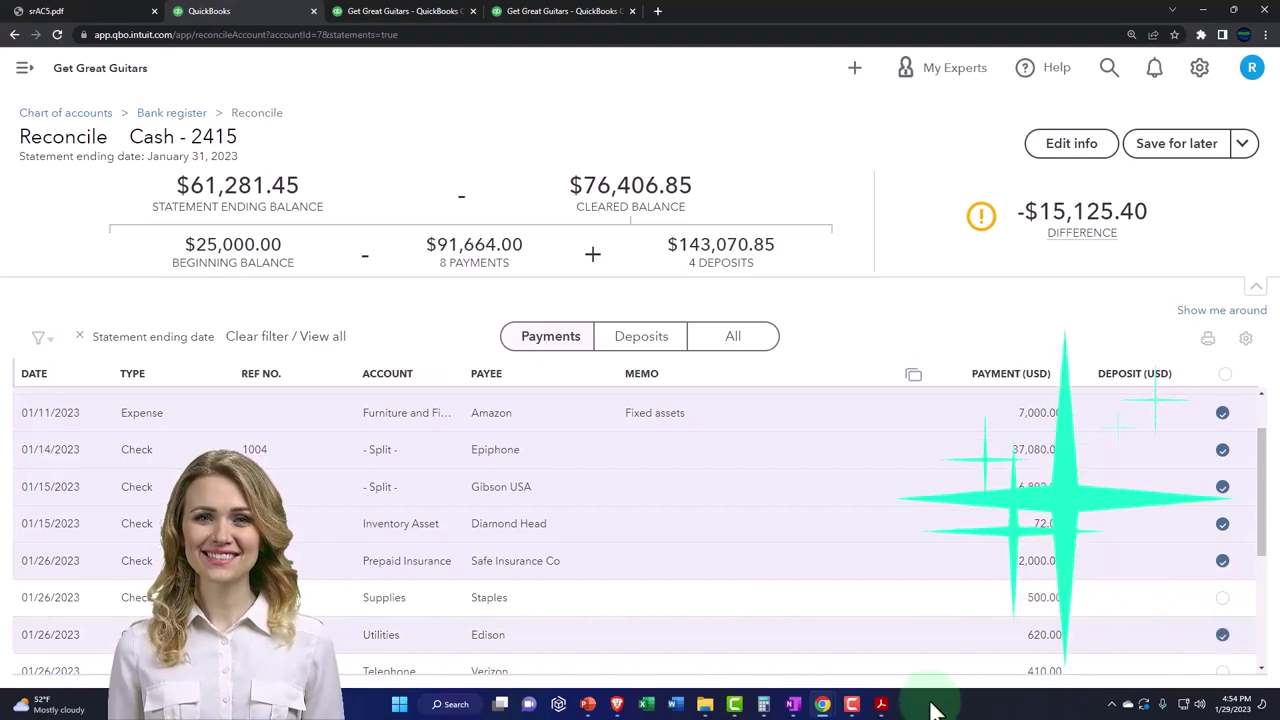
left_click(883, 704)
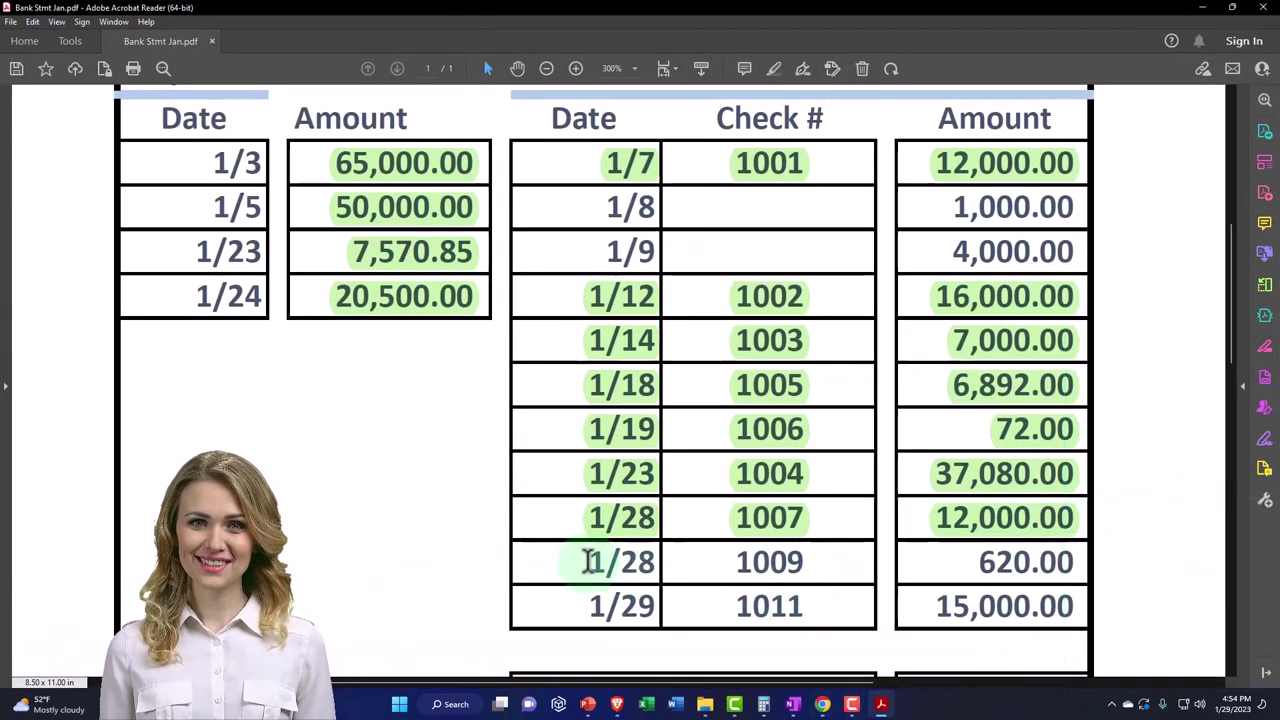
left_click_drag(588, 562, 1070, 560)
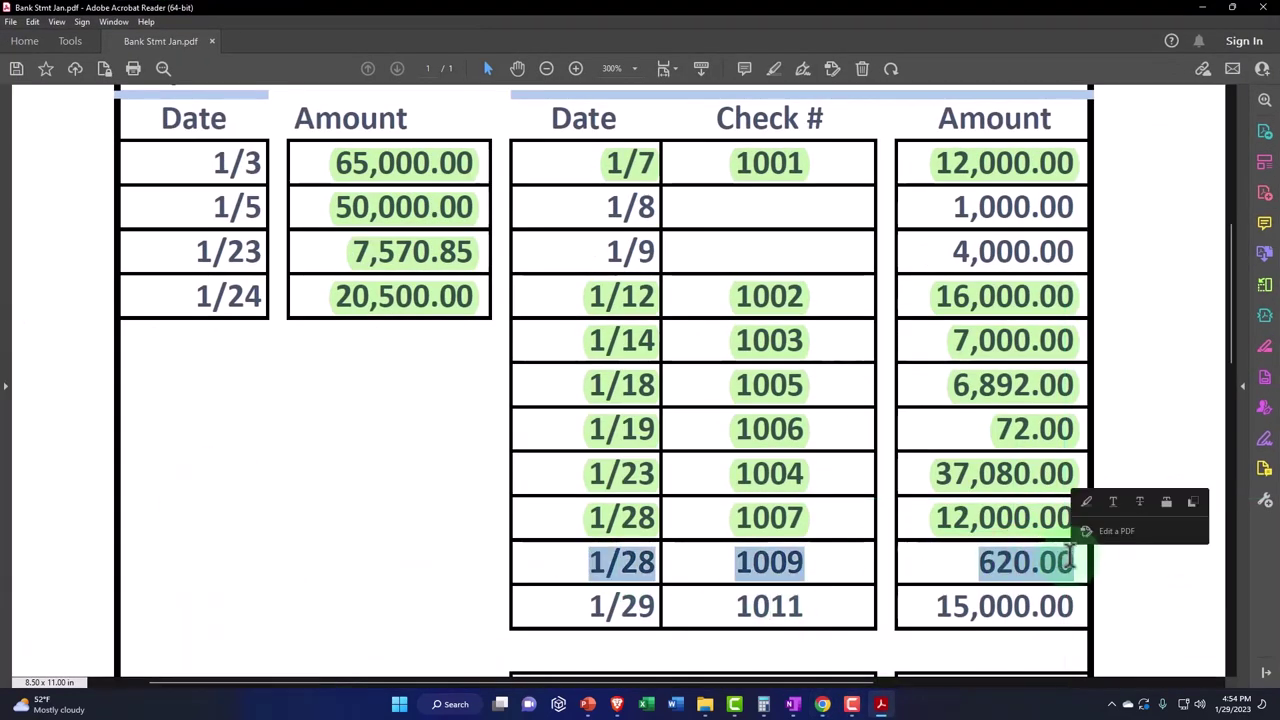
left_click(1095, 512)
scroll(1090, 510, "down", 1)
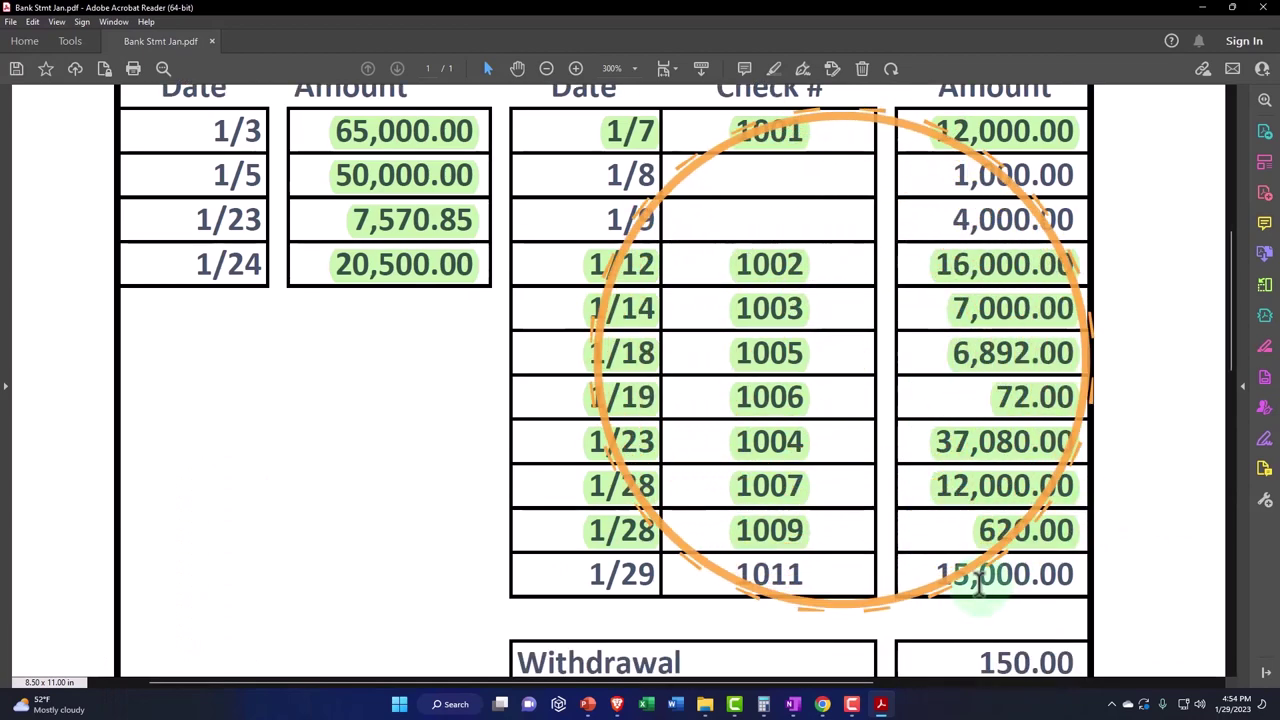
Step: Return to the QuickBooks reconciliation and mark bill payment 1011 to Epiphone for 15,000.00 as cleared
left_click(881, 704)
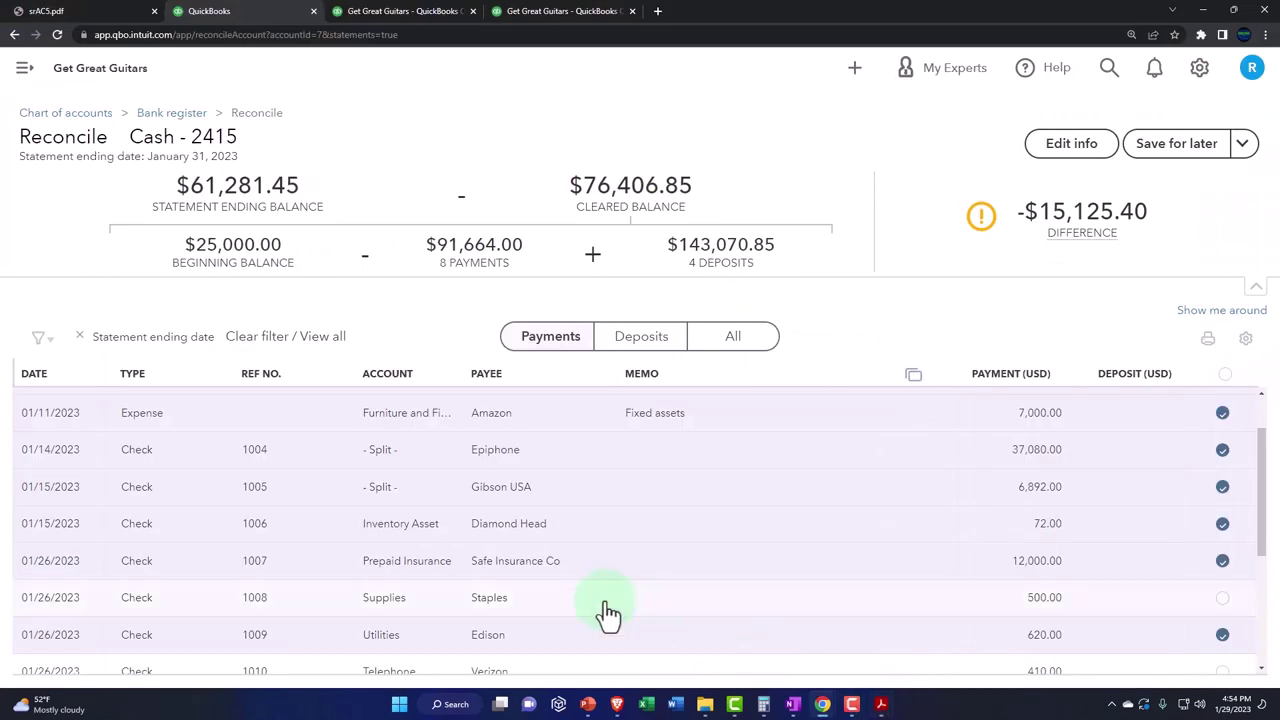
scroll(608, 612, "down", 3)
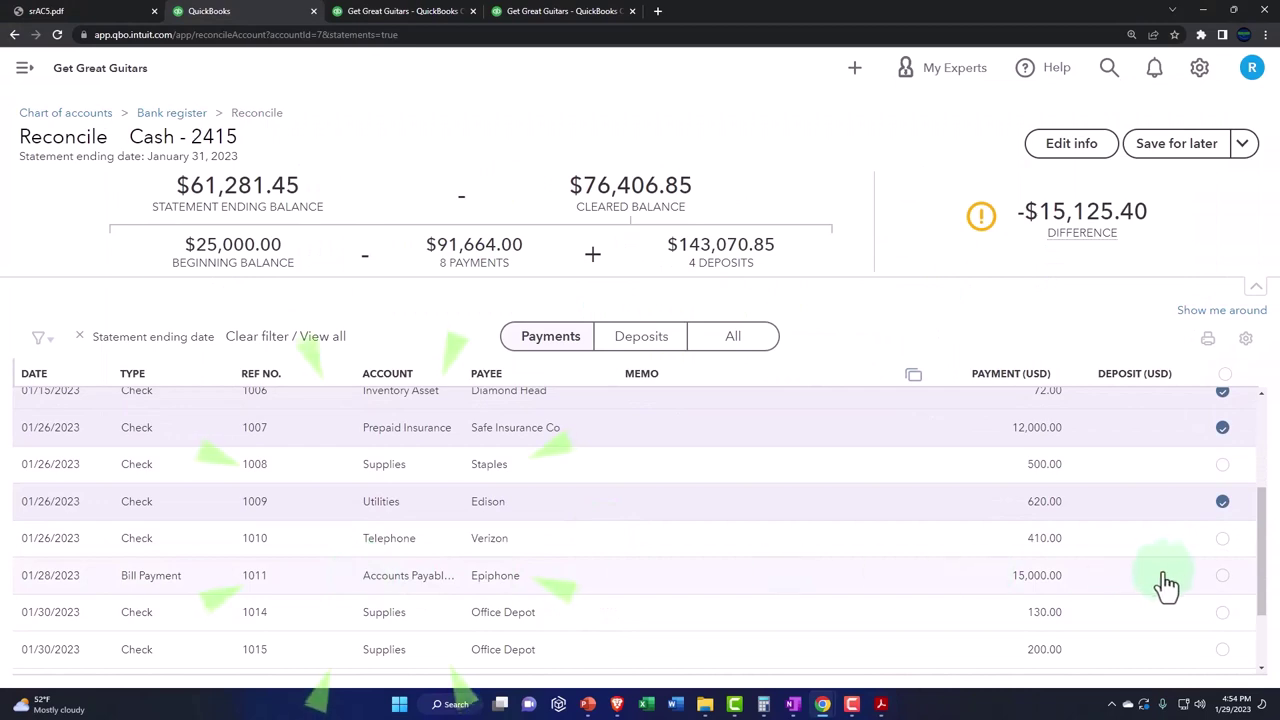
left_click(1222, 577)
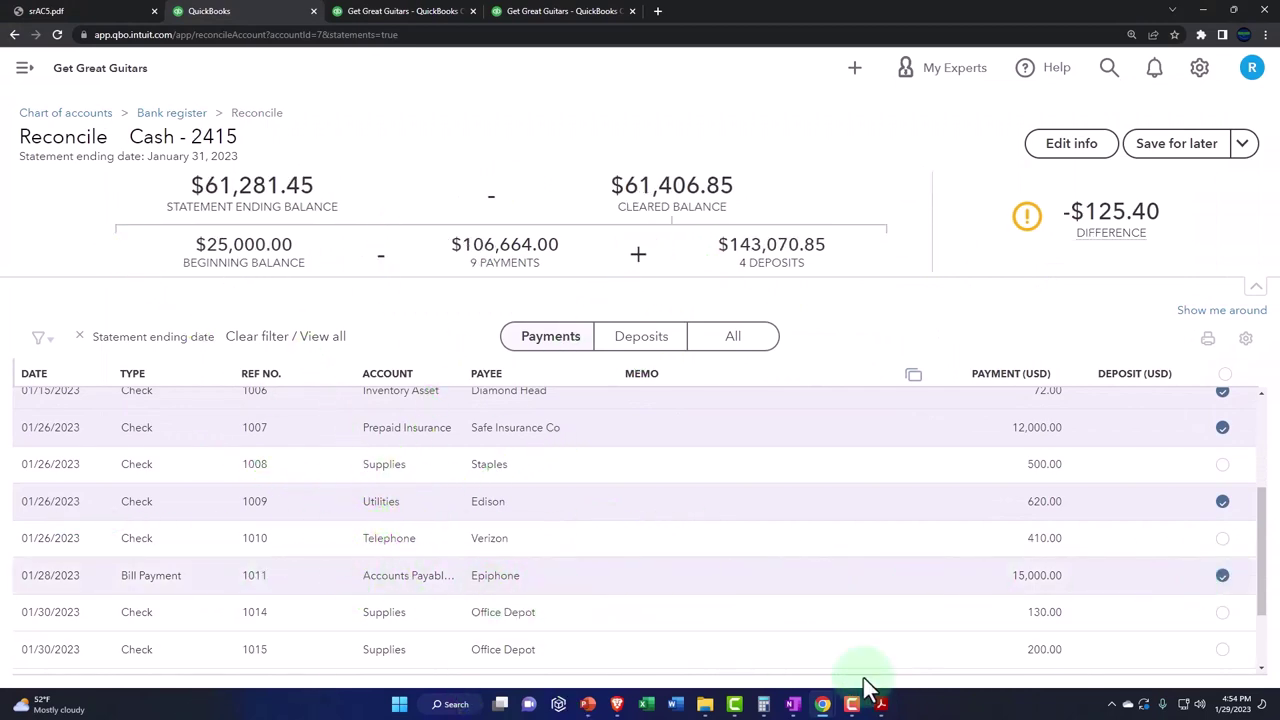
Step: Switch to the bank statement in Acrobat Reader and highlight the 1/29 row for check 1011, including its 15,000.00 amount
left_click(880, 705)
left_click_drag(613, 580, 1040, 595)
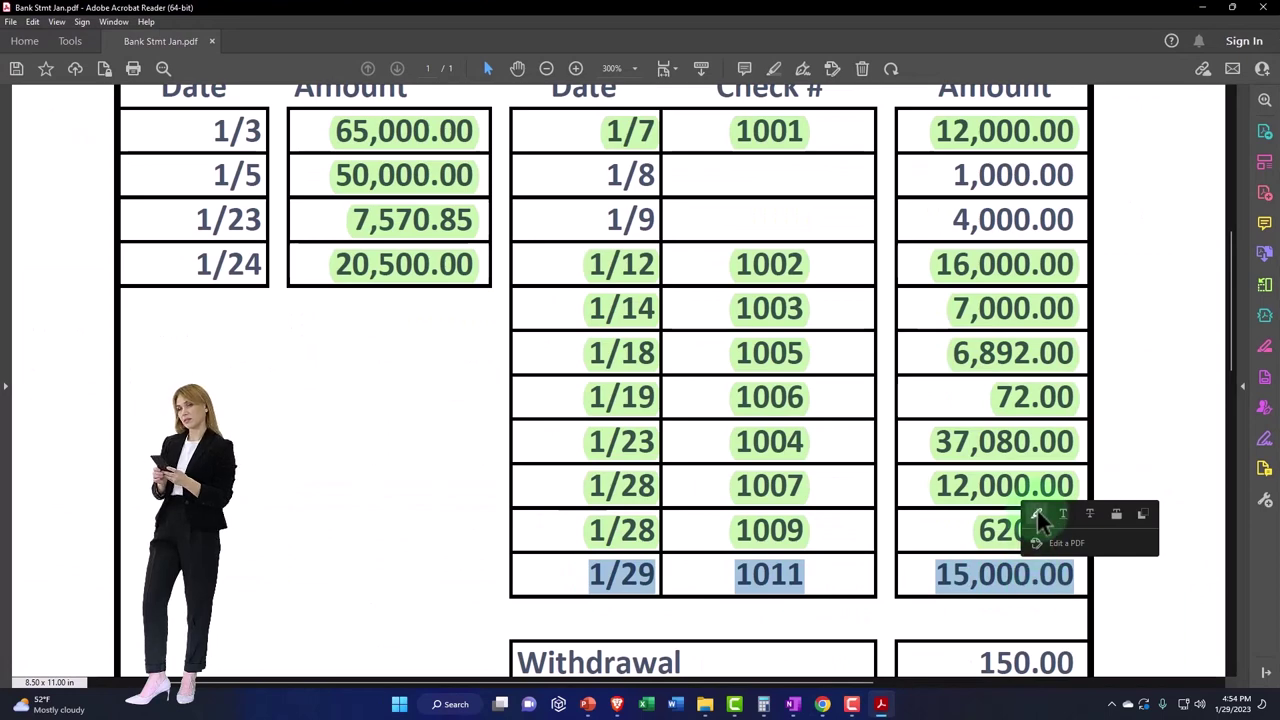